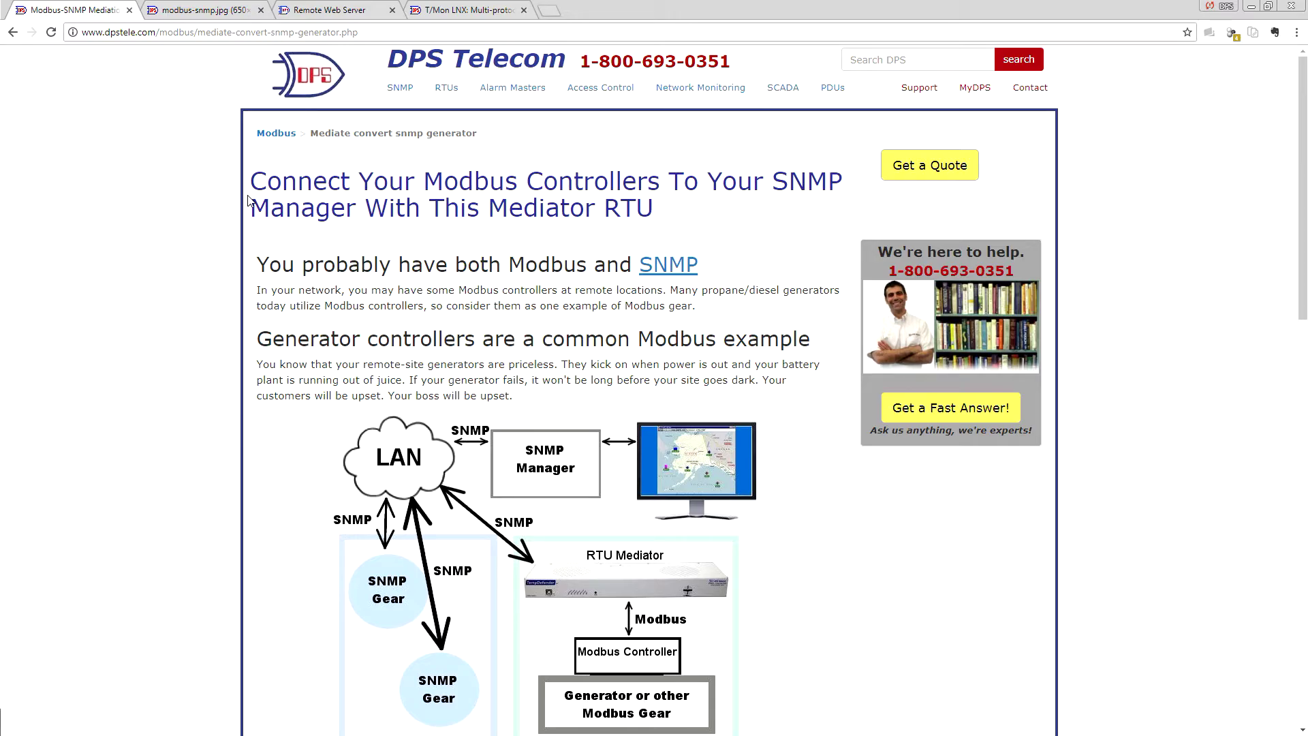
- View the full-size diagram of Modbus gear linked through an RTU Mediator to an SNMP Manager
scroll(249, 199, down, 2)
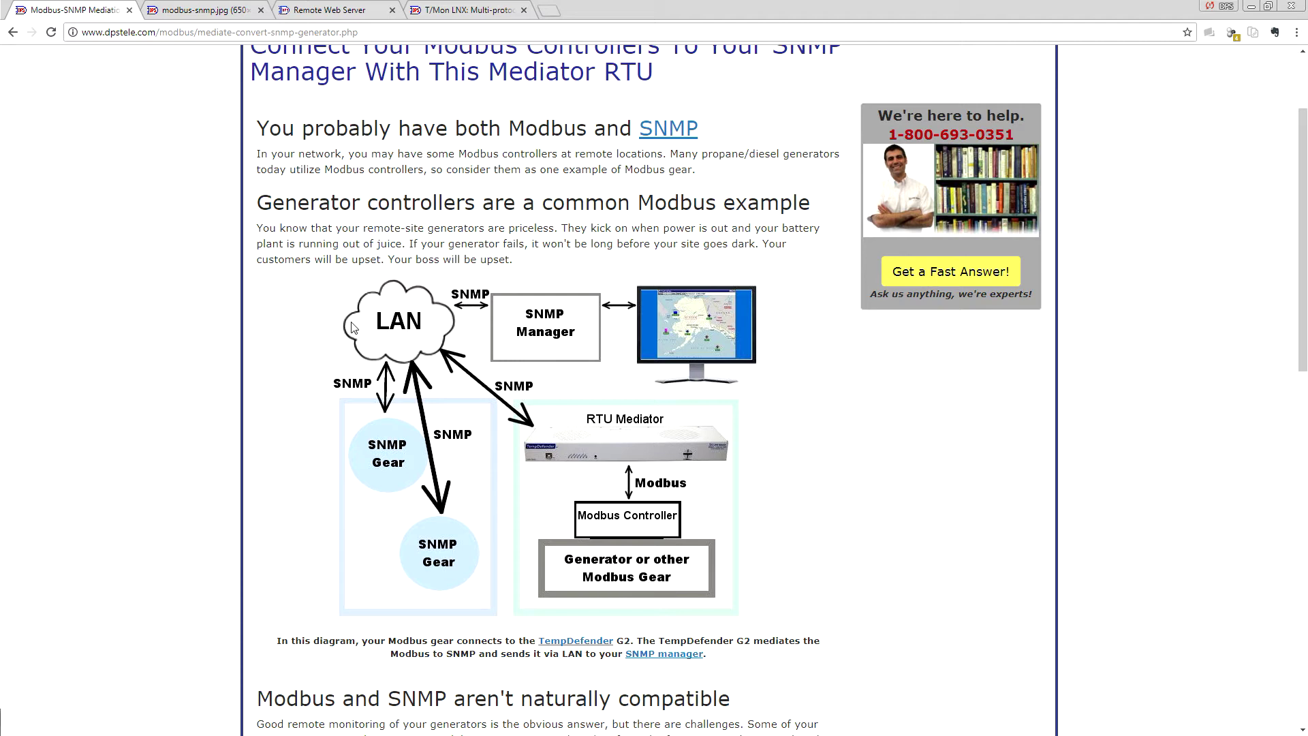
click(198, 12)
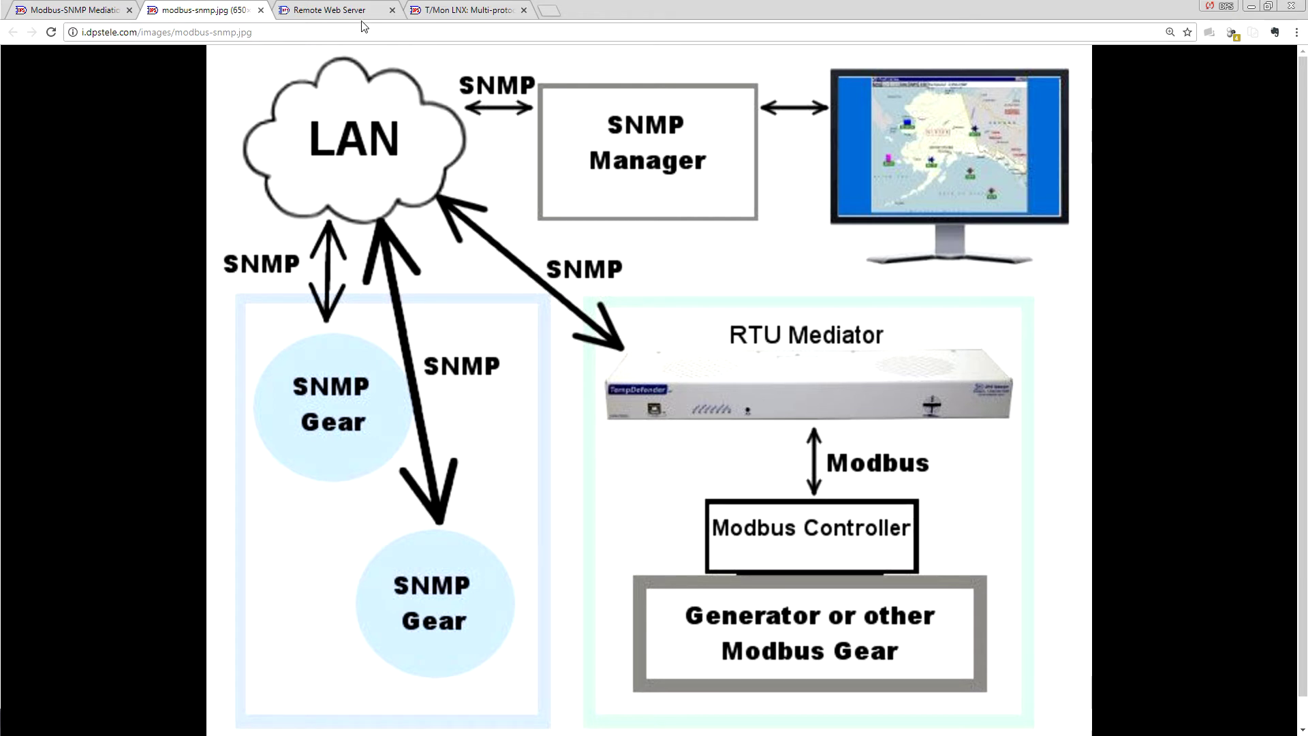
- Switch to the NetGuardian 16A interface and go to Provisioning > Modbus Devices
click(340, 10)
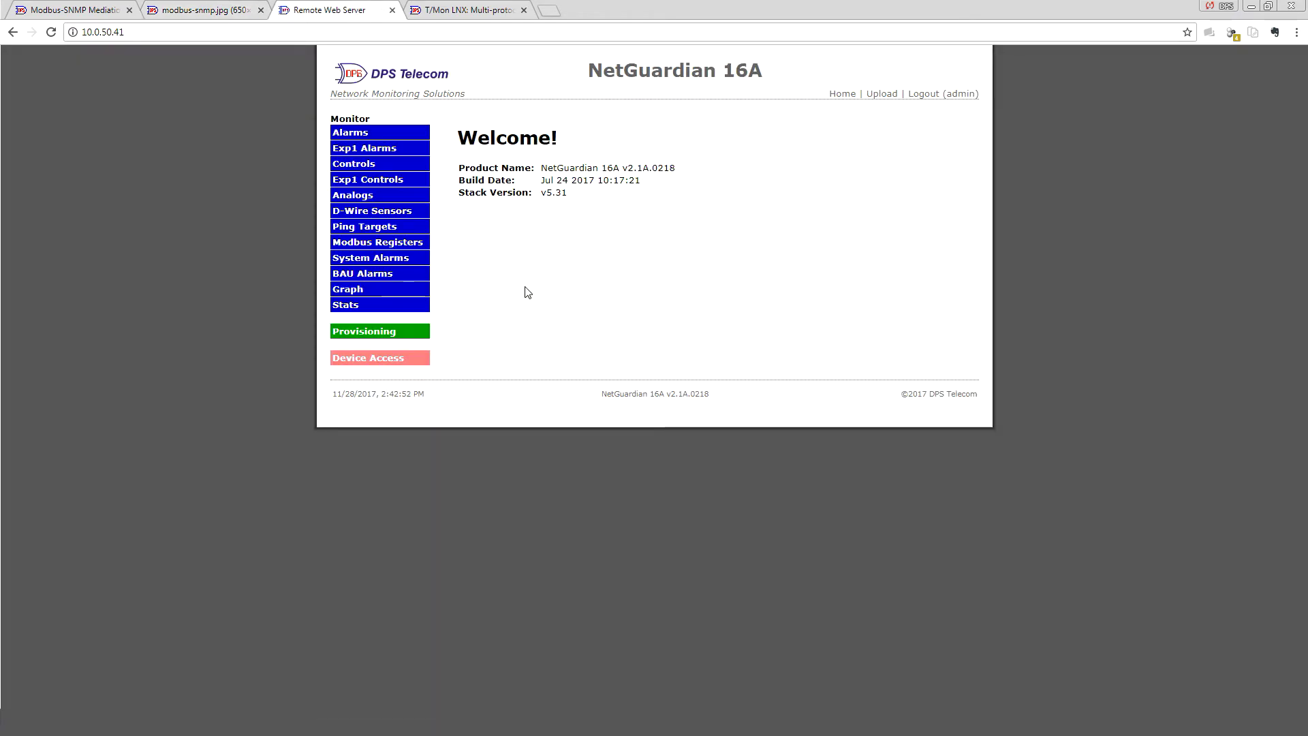
click(404, 338)
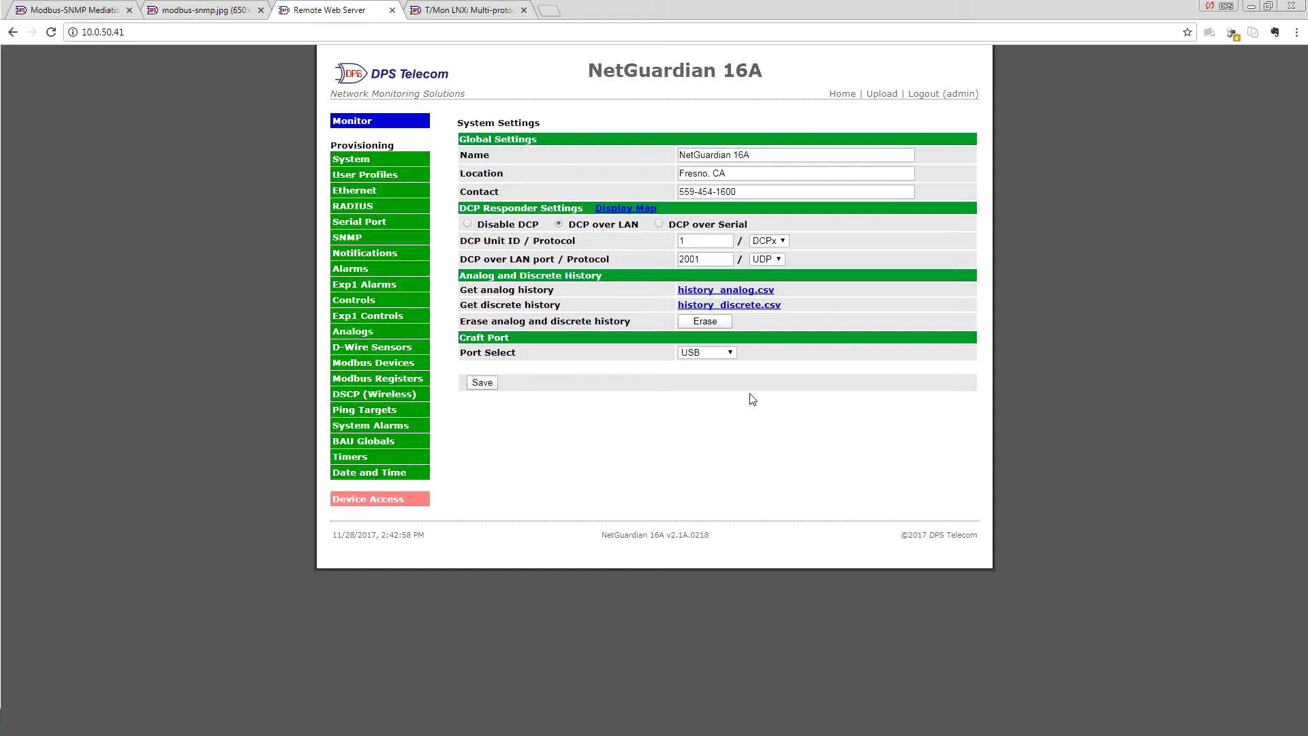
click(418, 368)
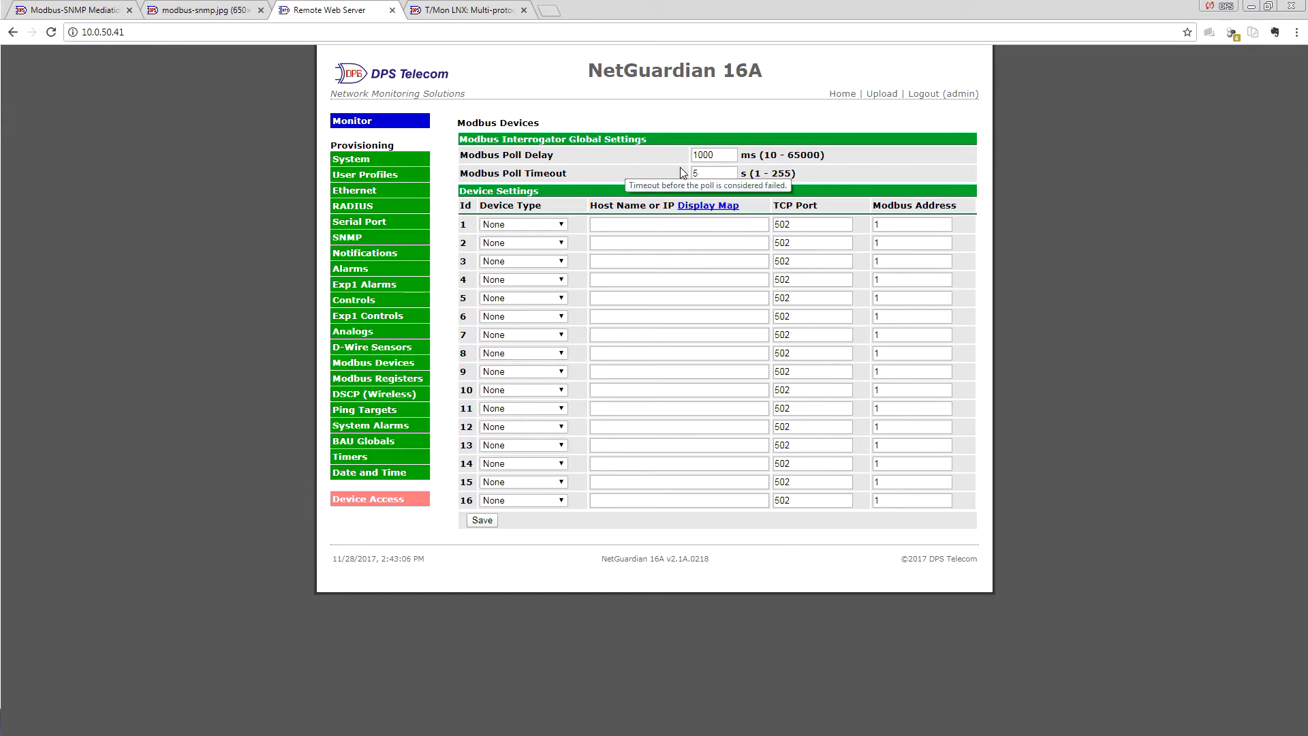
- Make Modbus device 1 Generic at host 192.168.1.165, keeping TCP port 502 and address 1
click(557, 228)
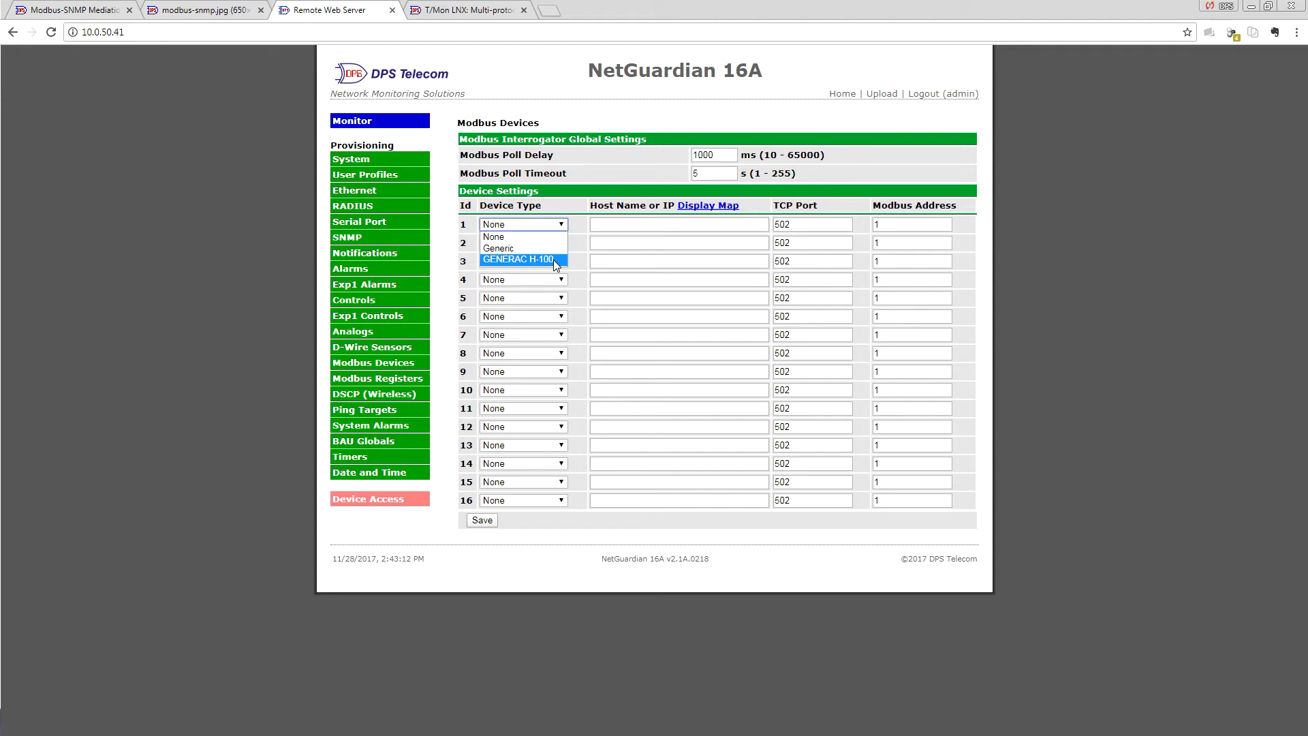
key(Up)
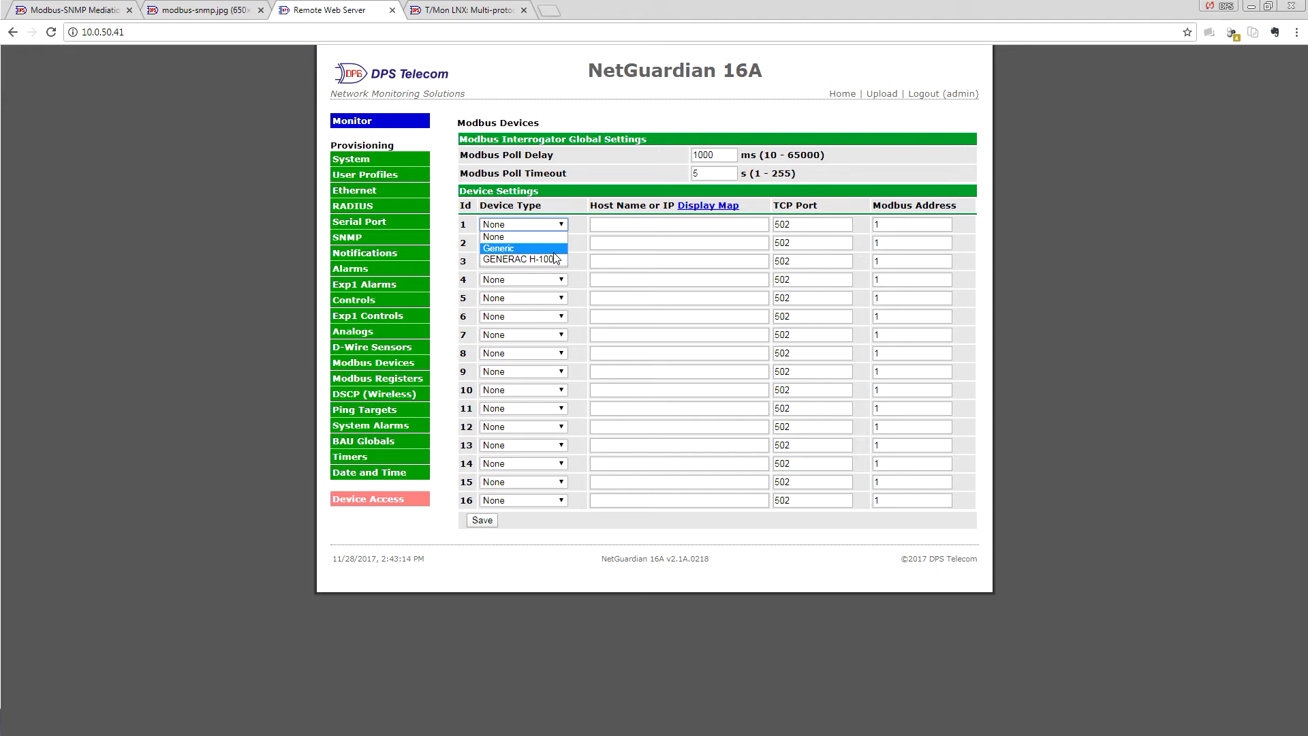
key(Return)
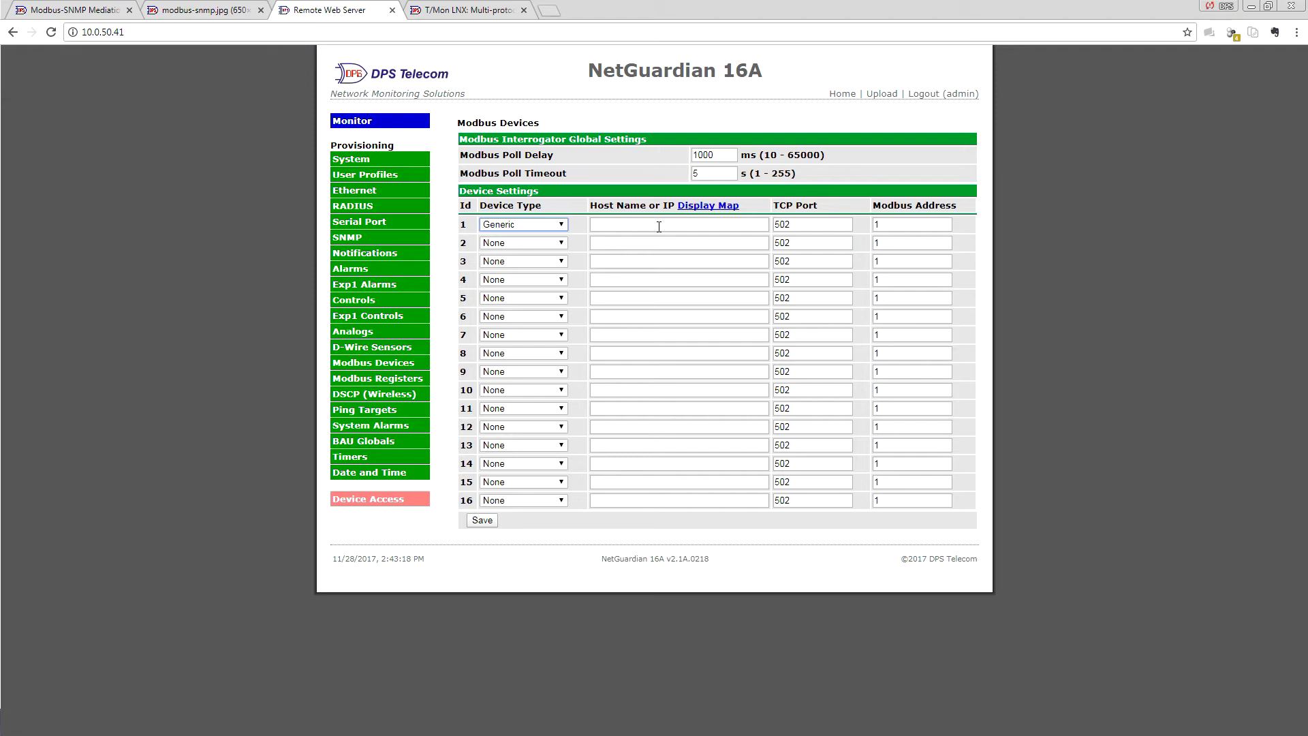
click(659, 225)
text(192.168.)
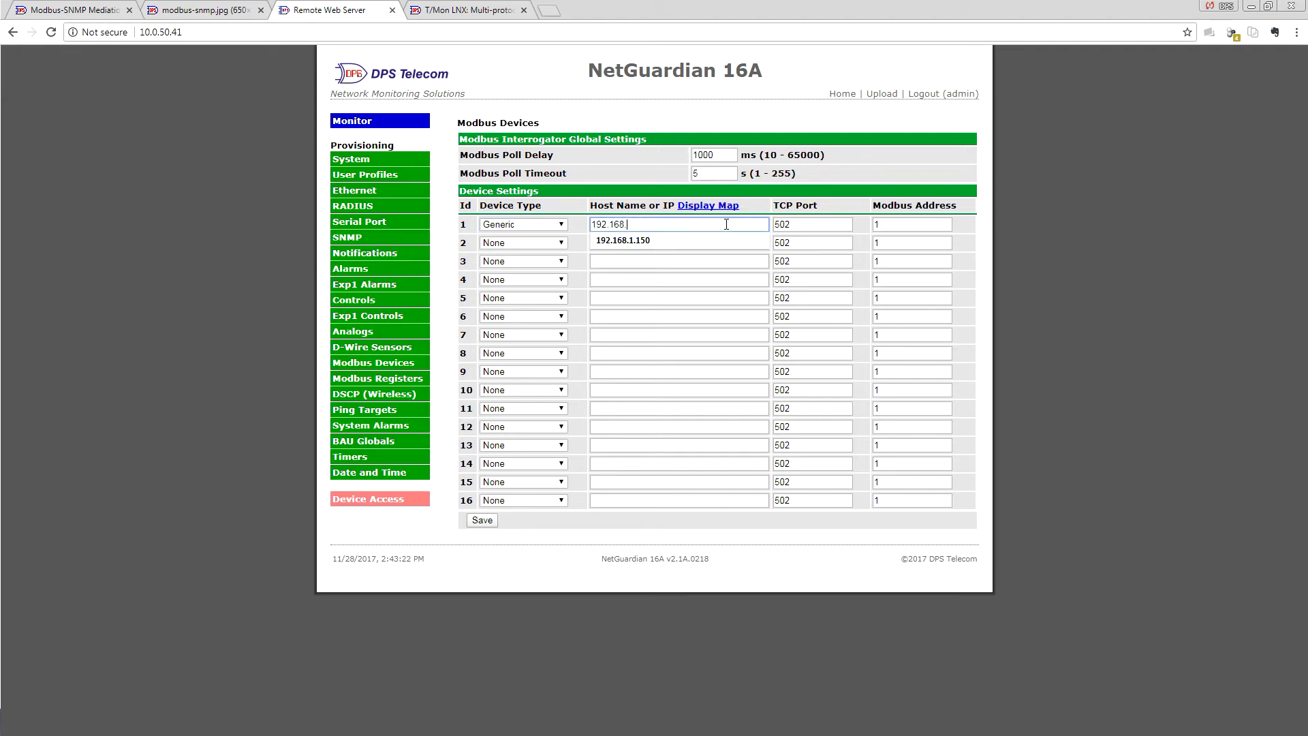
text(1.165)
key(Tab)
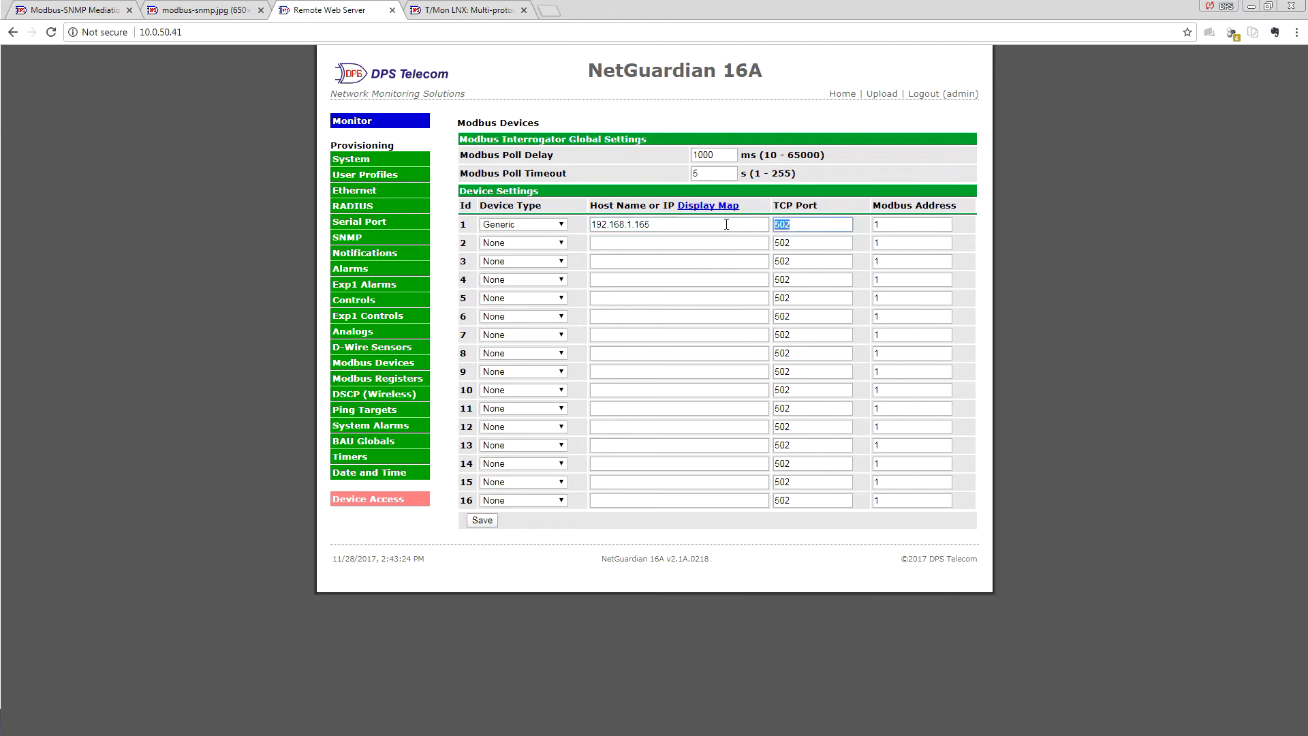
click(809, 230)
click(915, 229)
- Save device 1 locally, write the configuration to the unit, and return to Provisioning
click(483, 521)
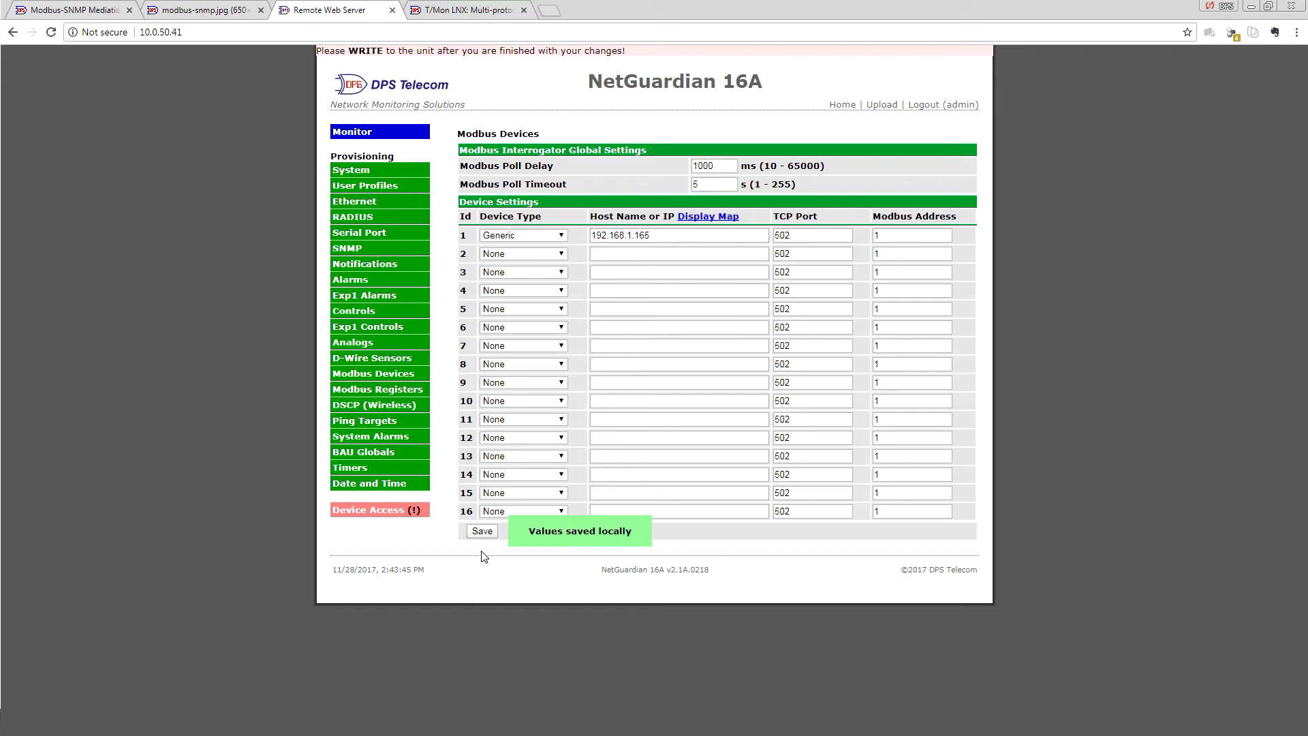
click(399, 513)
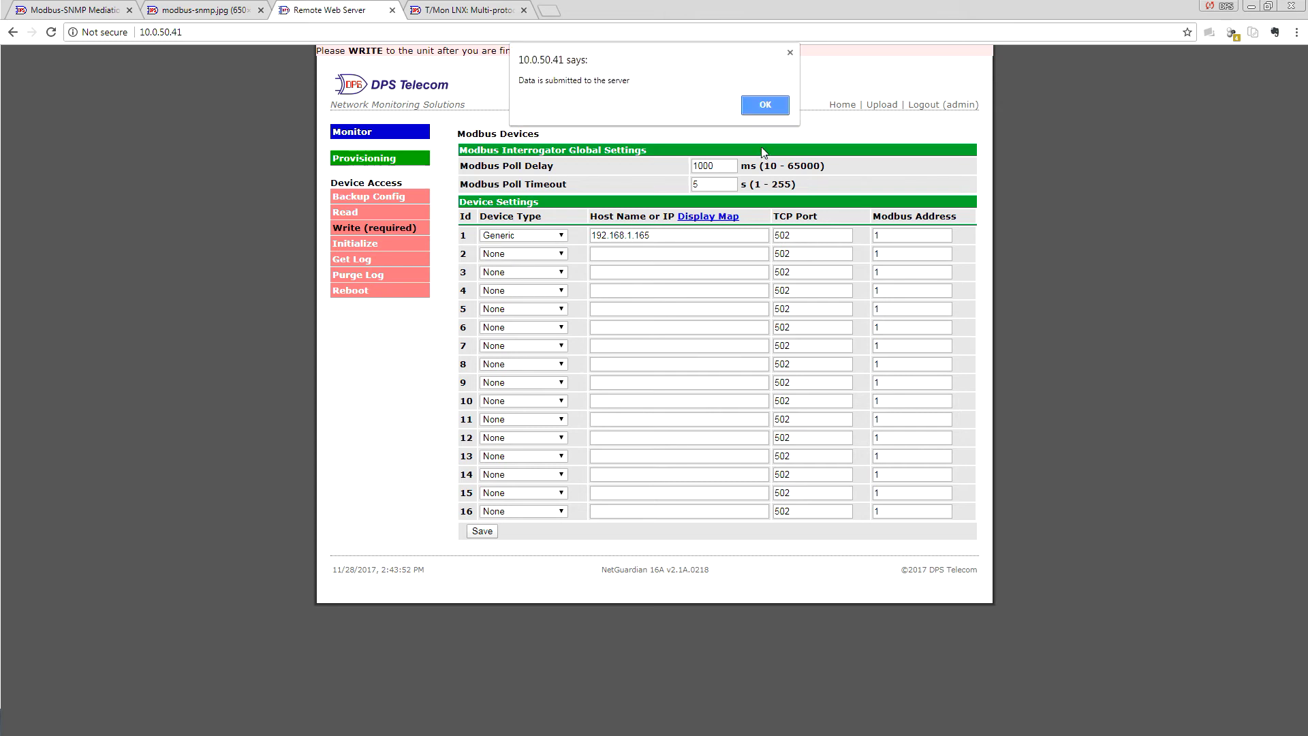
click(766, 100)
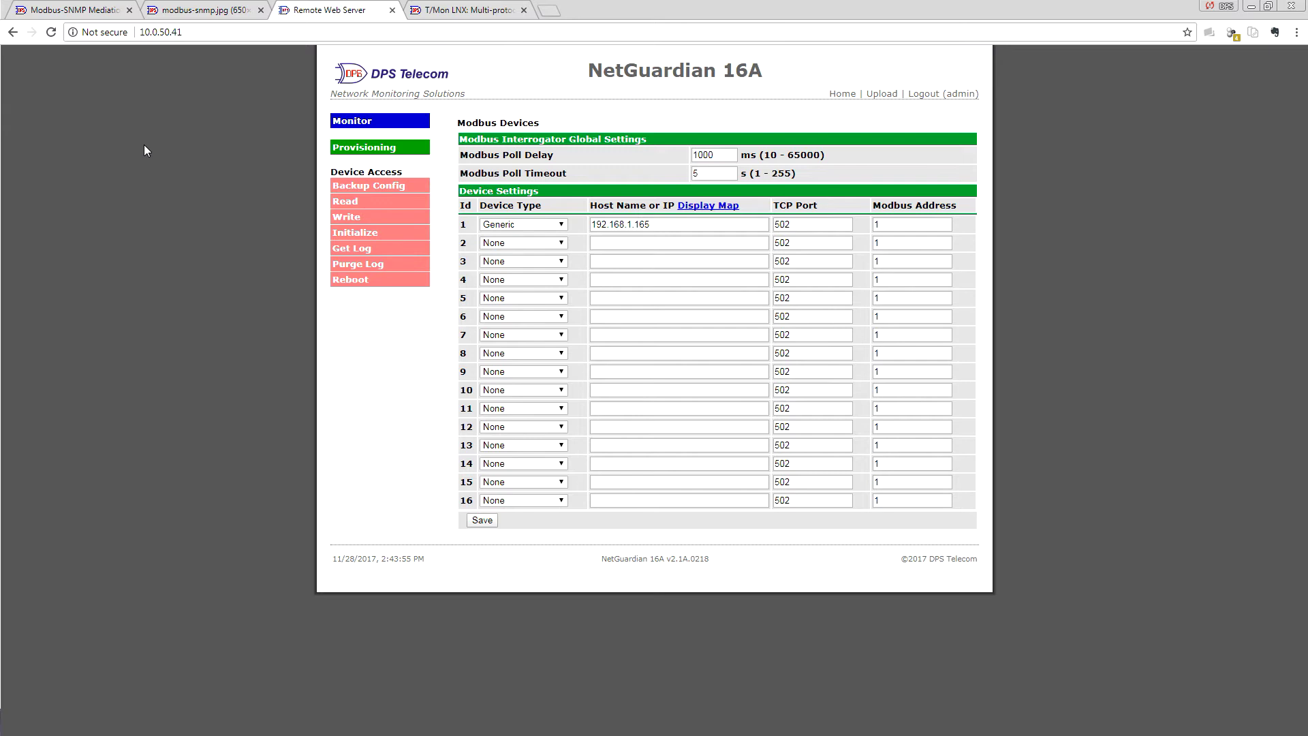
click(419, 148)
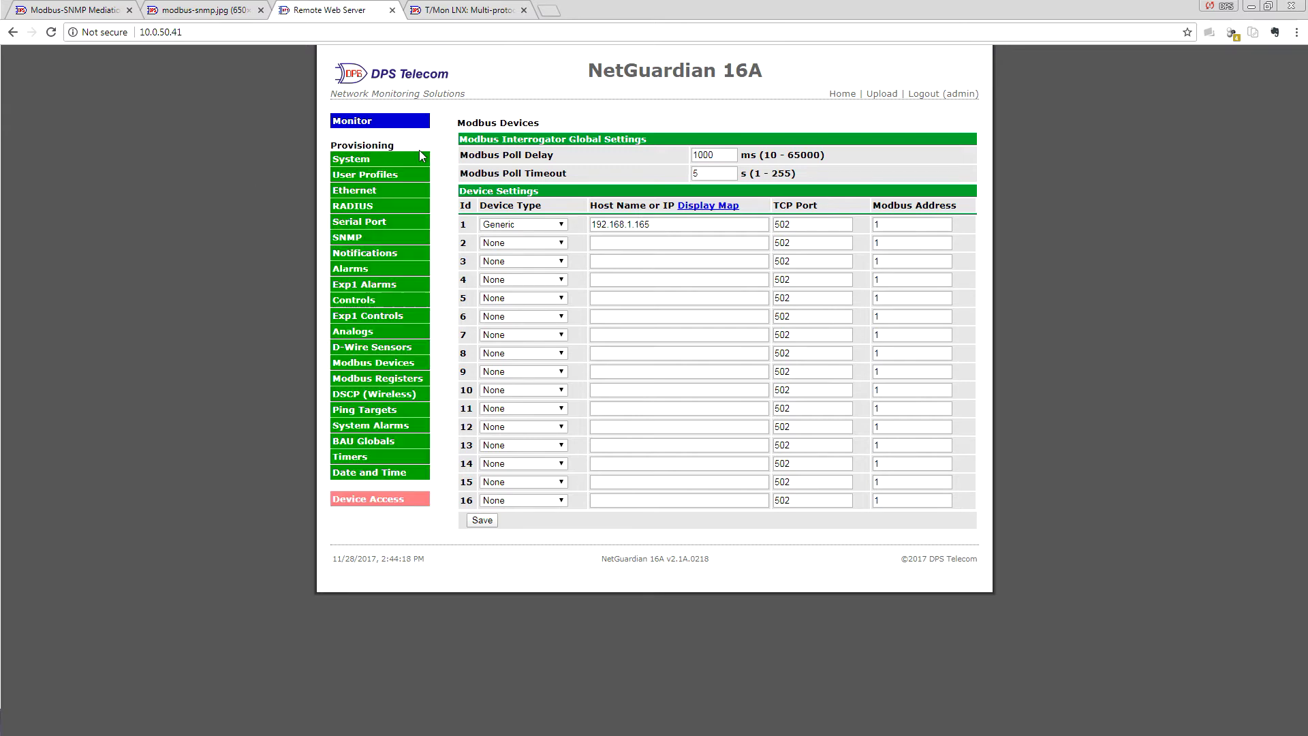
- On the Modbus Registers page, tie register 1 to device 1-Generic and describe it 'Propane Level'
click(419, 386)
scroll(659, 199, down, 2)
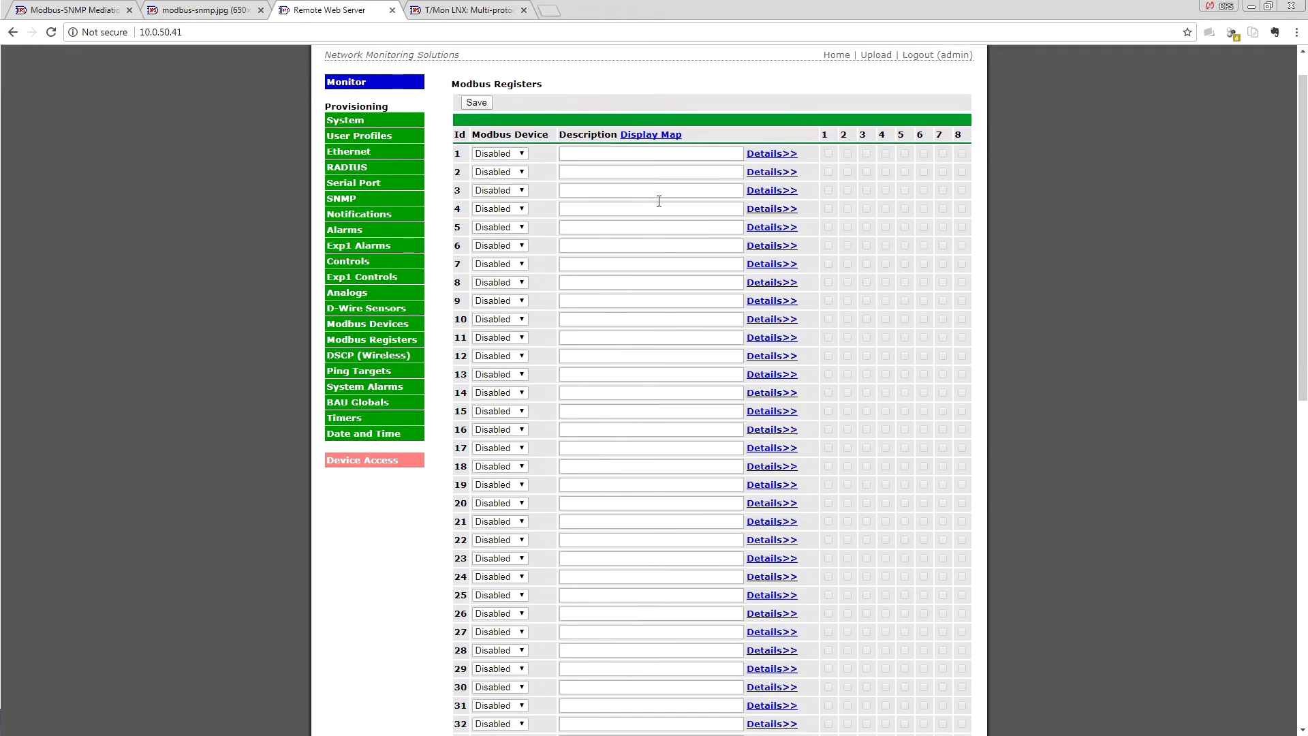
drag(1305, 246, 1275, 149)
click(492, 193)
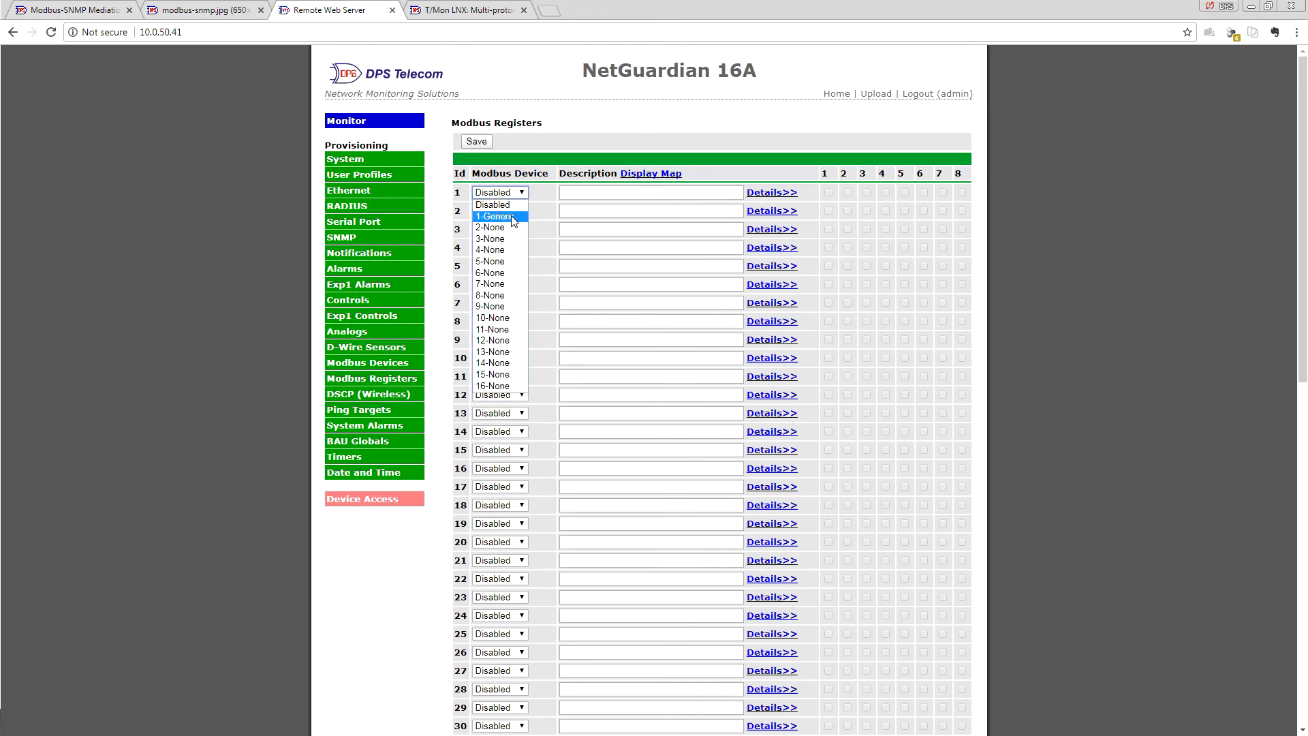
click(516, 217)
click(617, 196)
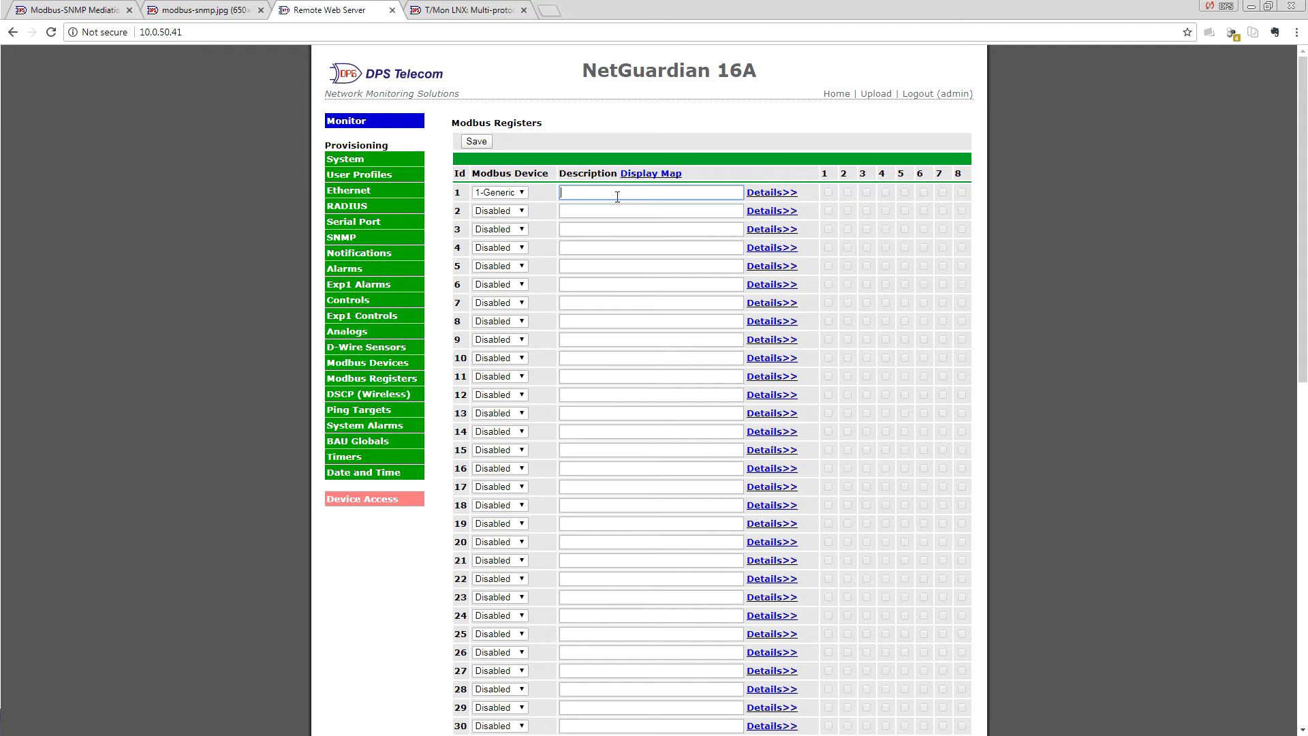
text(Propane Level)
- In register 1's details, set the register number to 4025 and the units to %
click(772, 194)
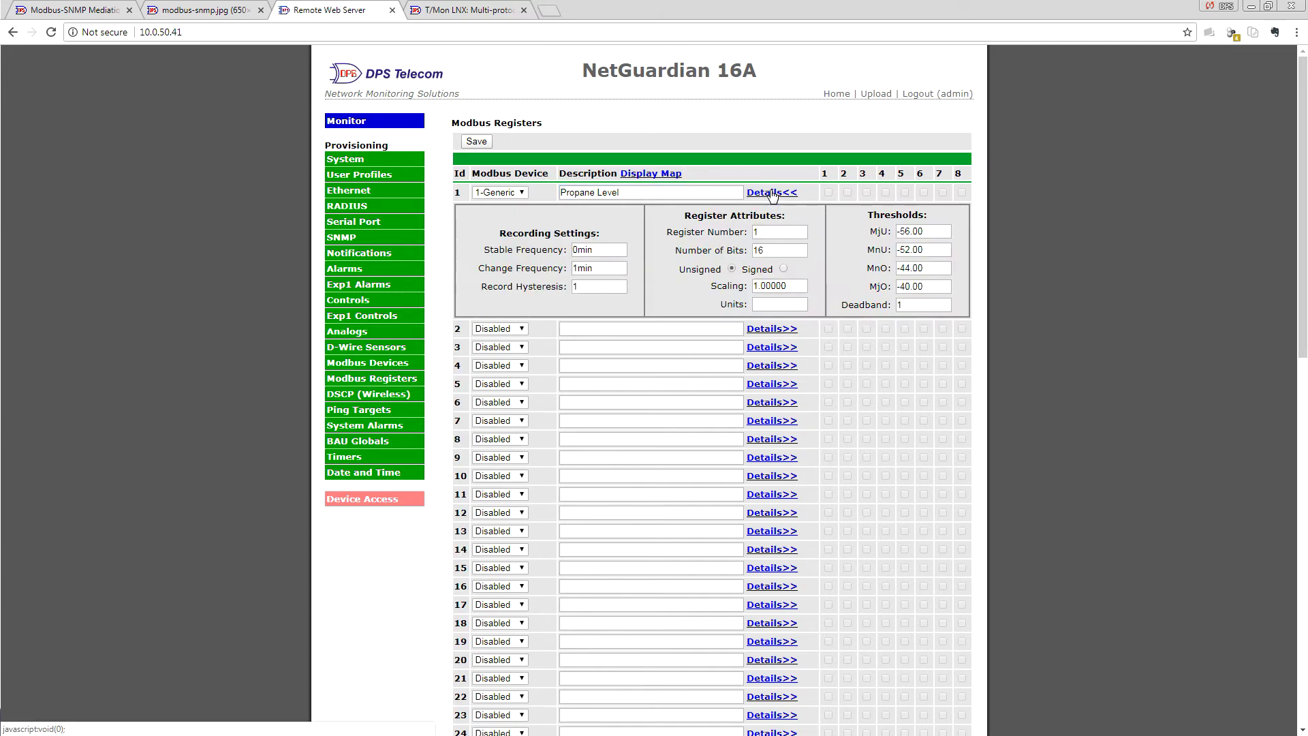
drag(803, 228, 687, 234)
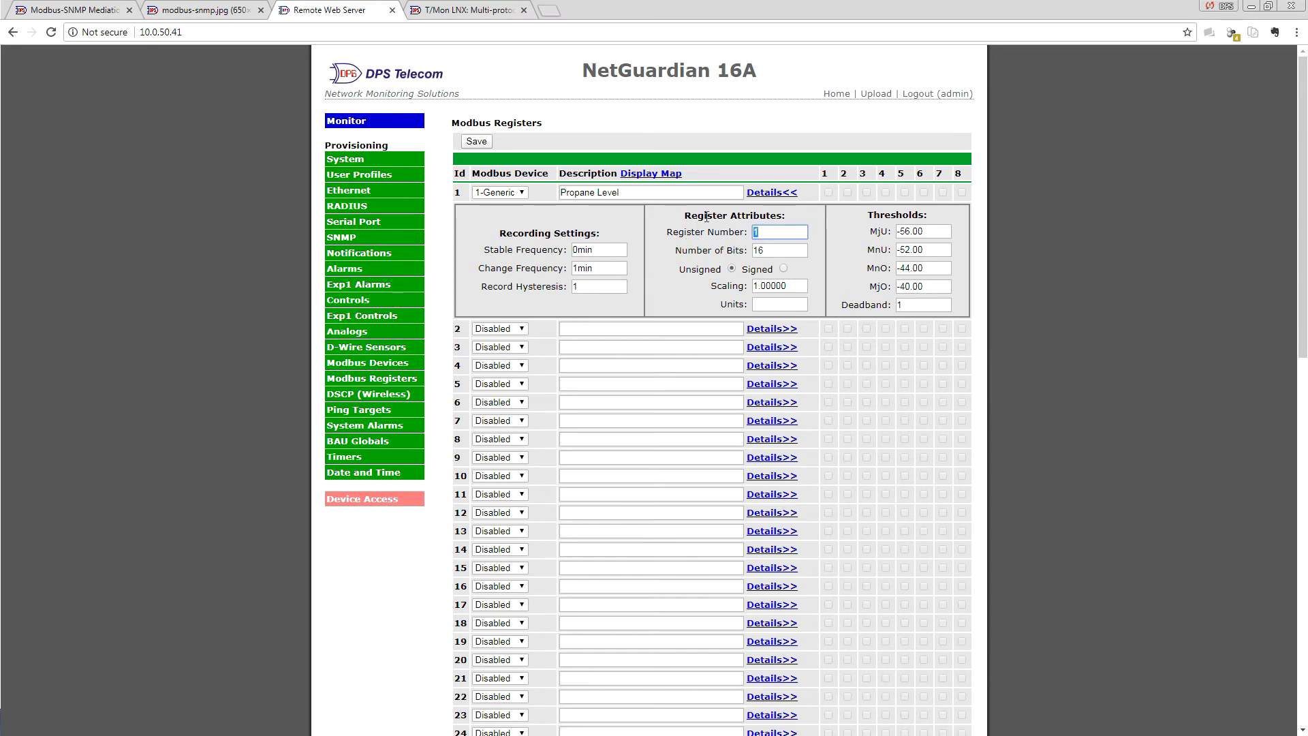
text(025)
key(Tab)
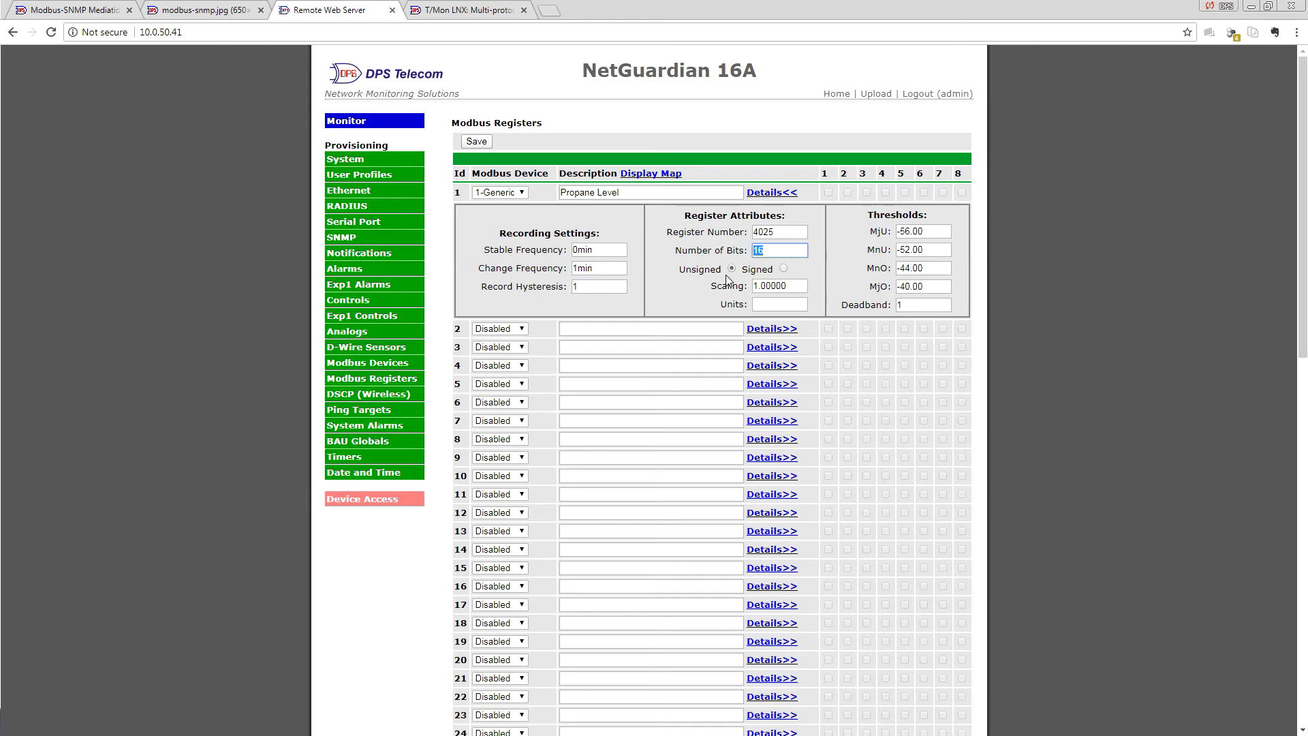
click(793, 303)
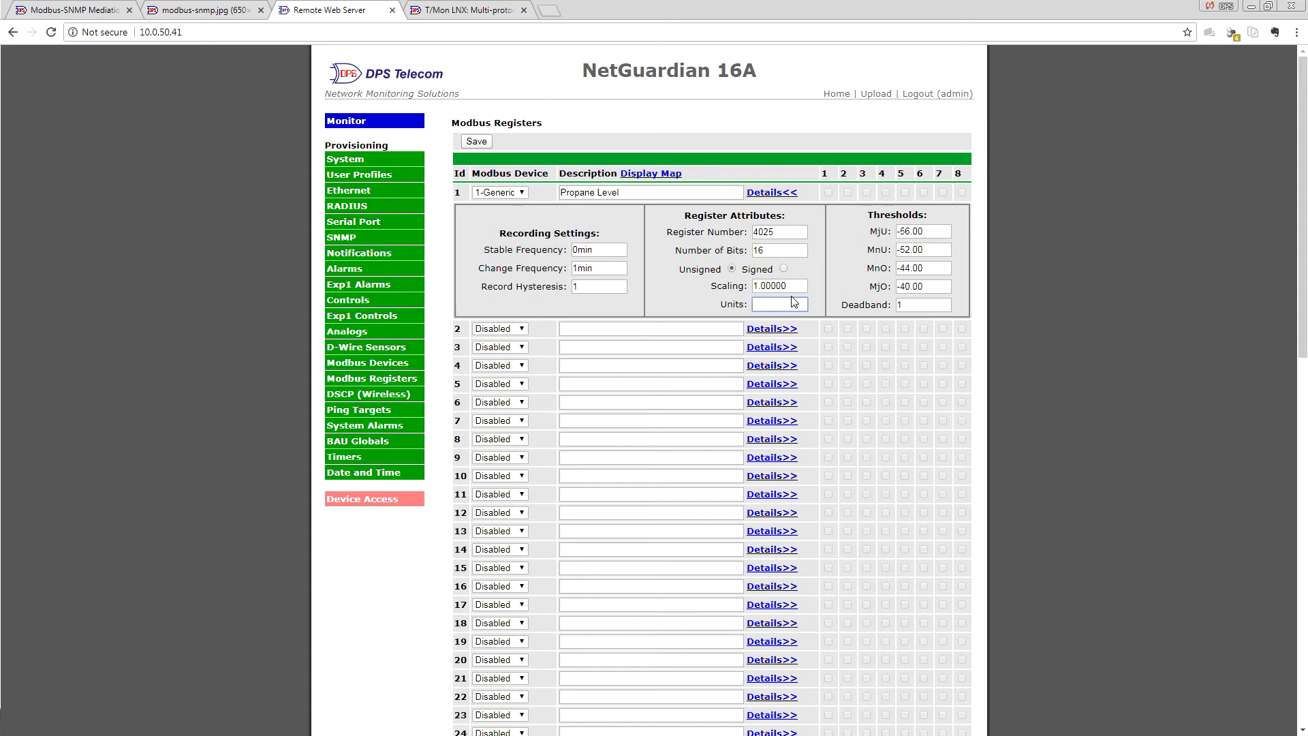
text(gal)
key(BackSpace)
key(BackSpace)
text(%)
- Enter thresholds MjU 10, MnU 25, MnO 105 and MjO 110
click(929, 235)
drag(936, 233, 671, 225)
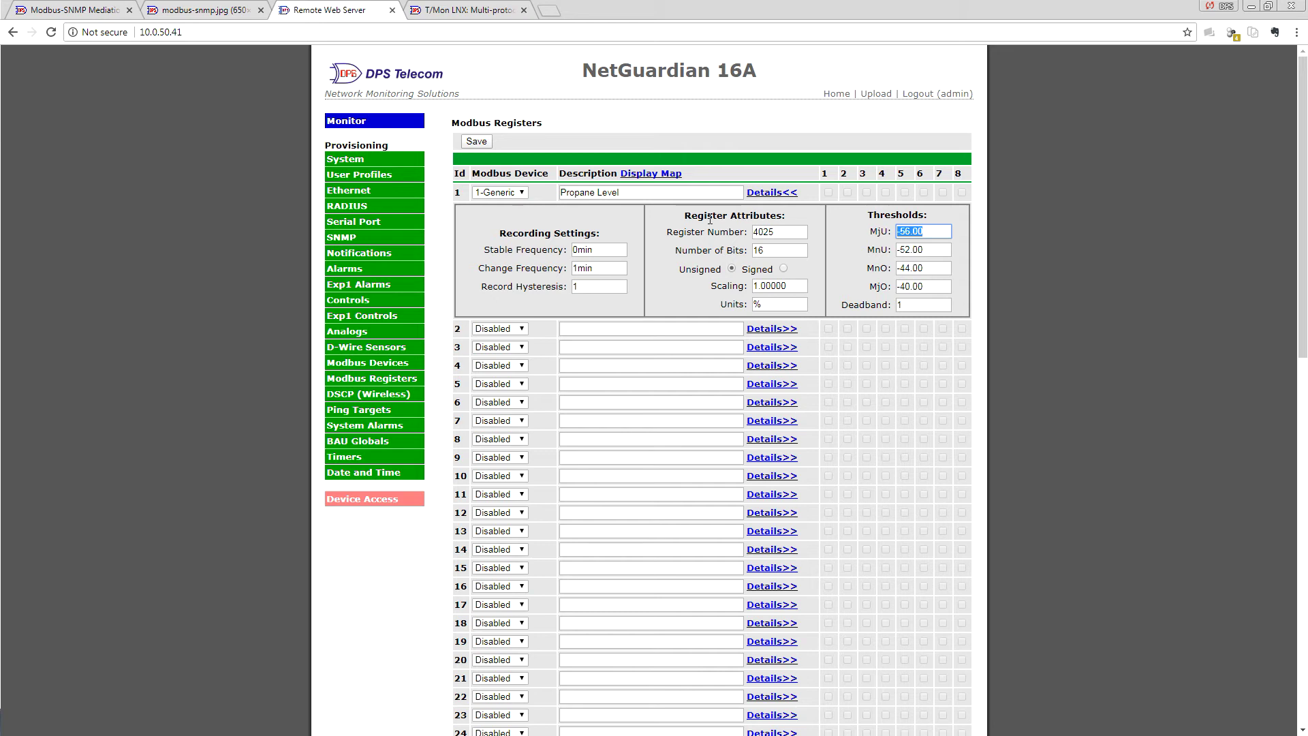
key(BackSpace)
text(10)
key(Tab)
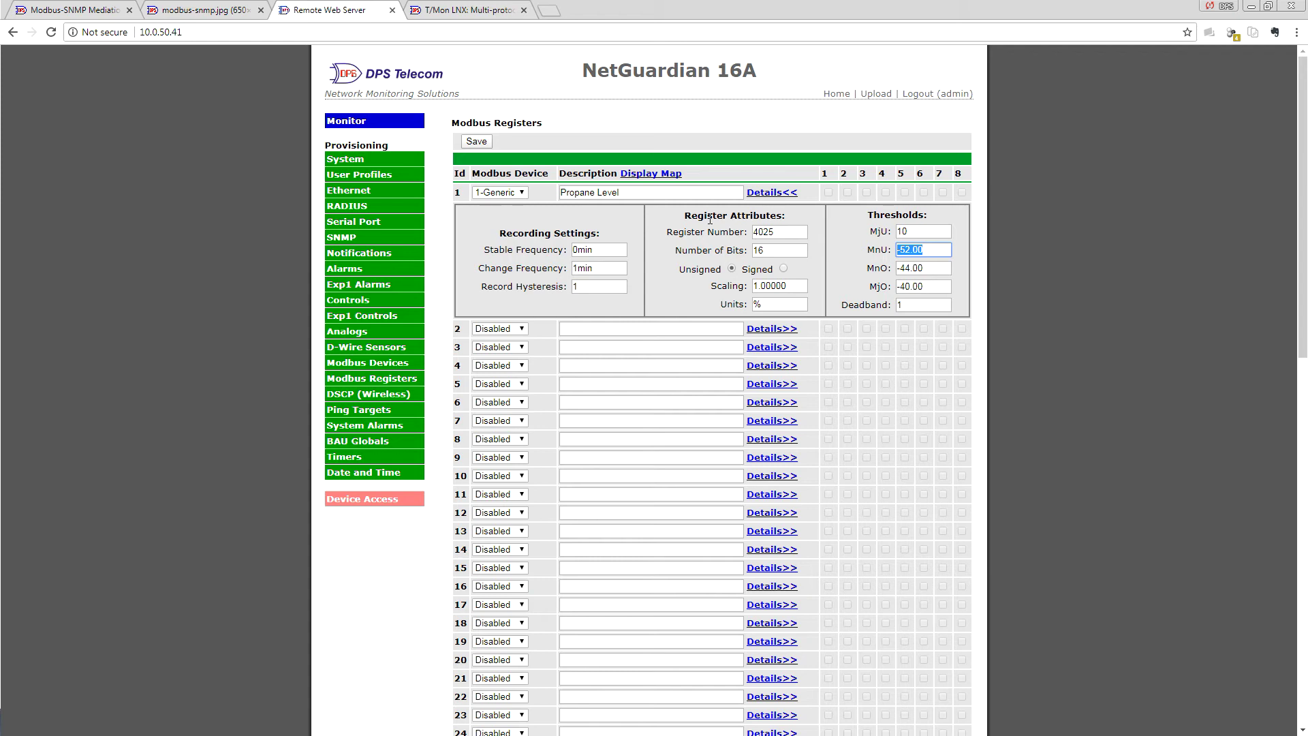
text(25)
key(Tab)
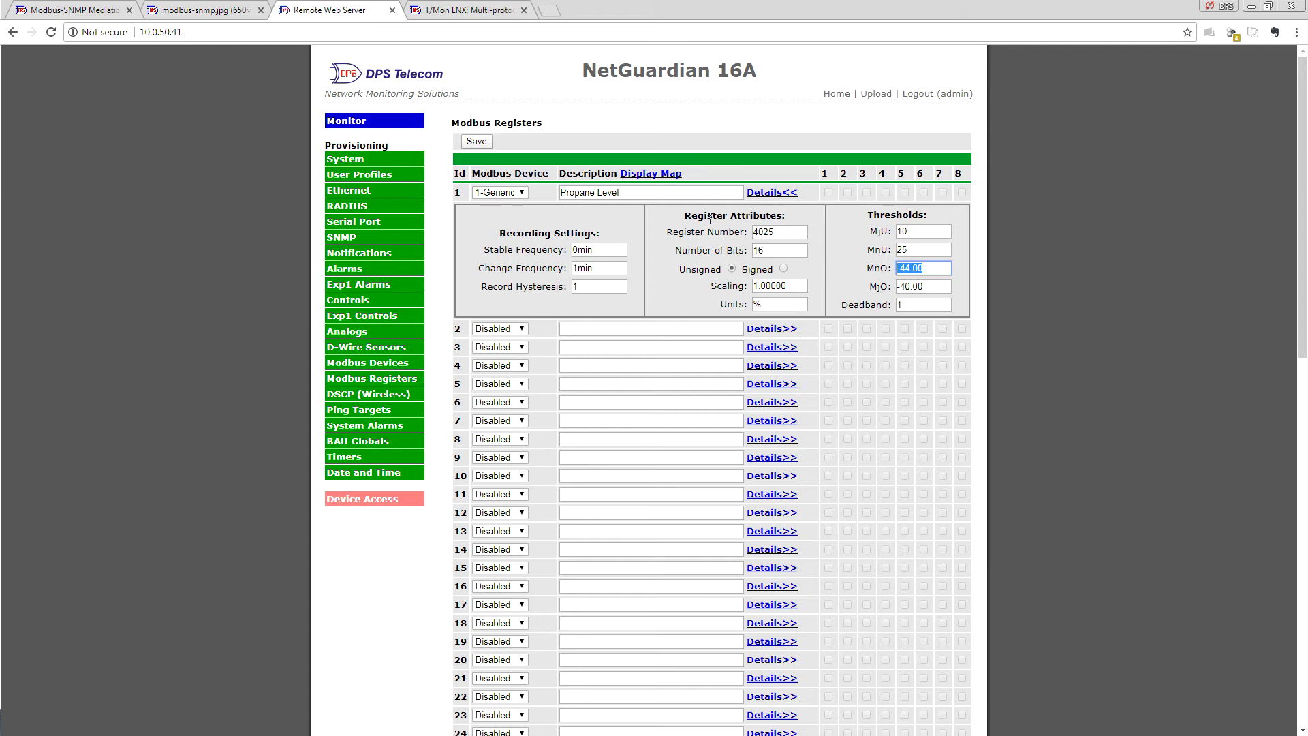
text(105)
key(Tab)
text(110)
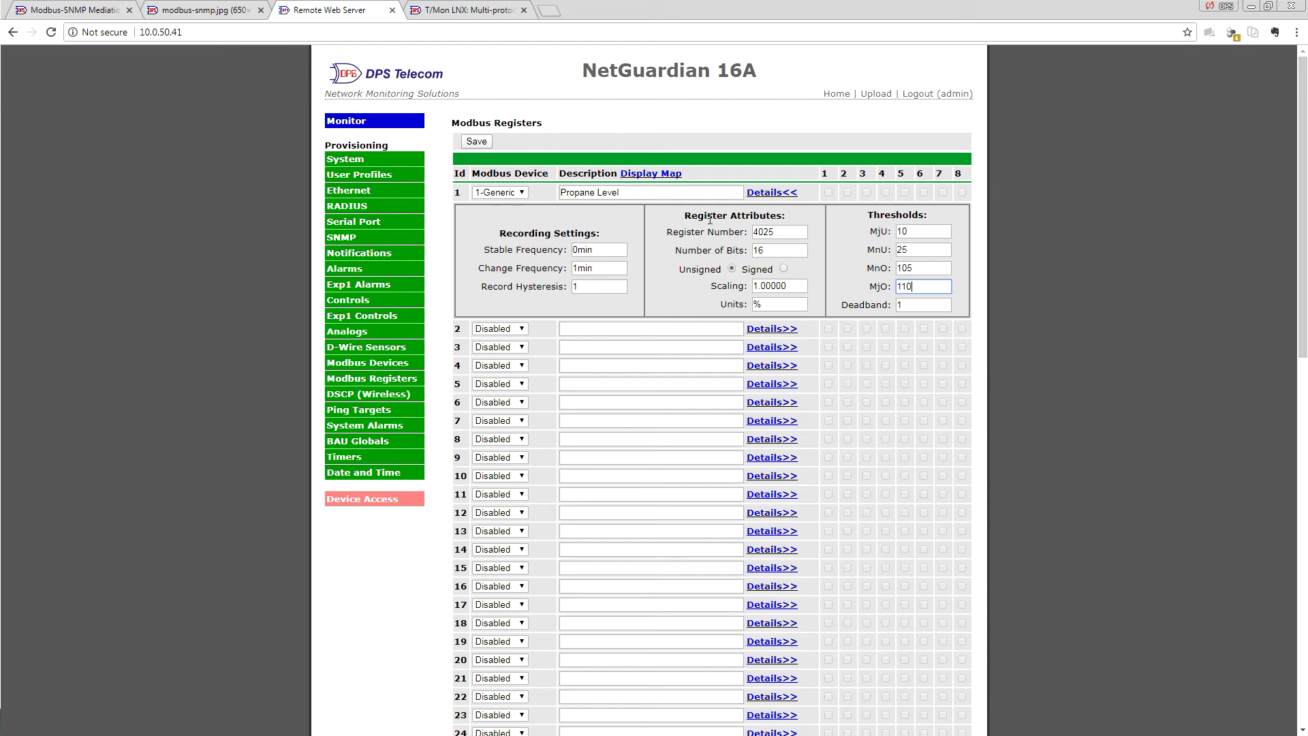
key(Tab)
scroll(789, 204, down, 12)
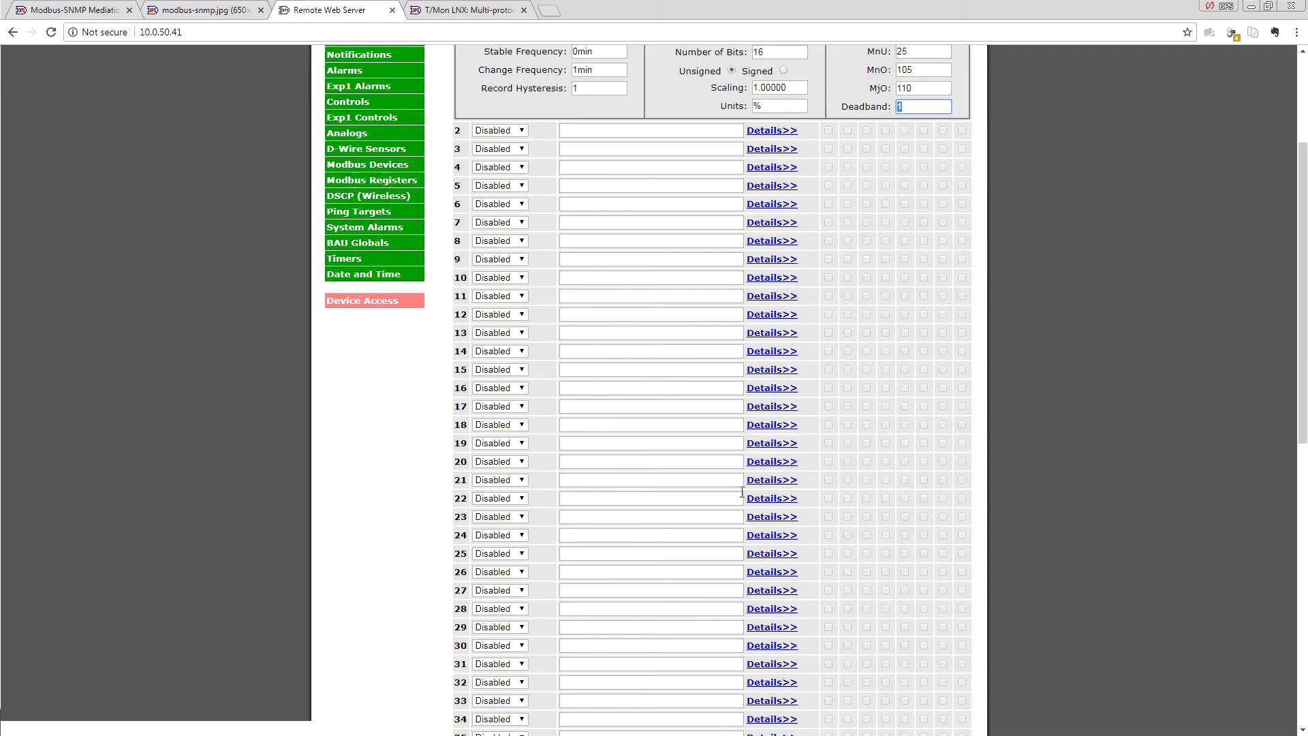
- Save the Modbus register settings and go to the Derived Alarms page
click(476, 646)
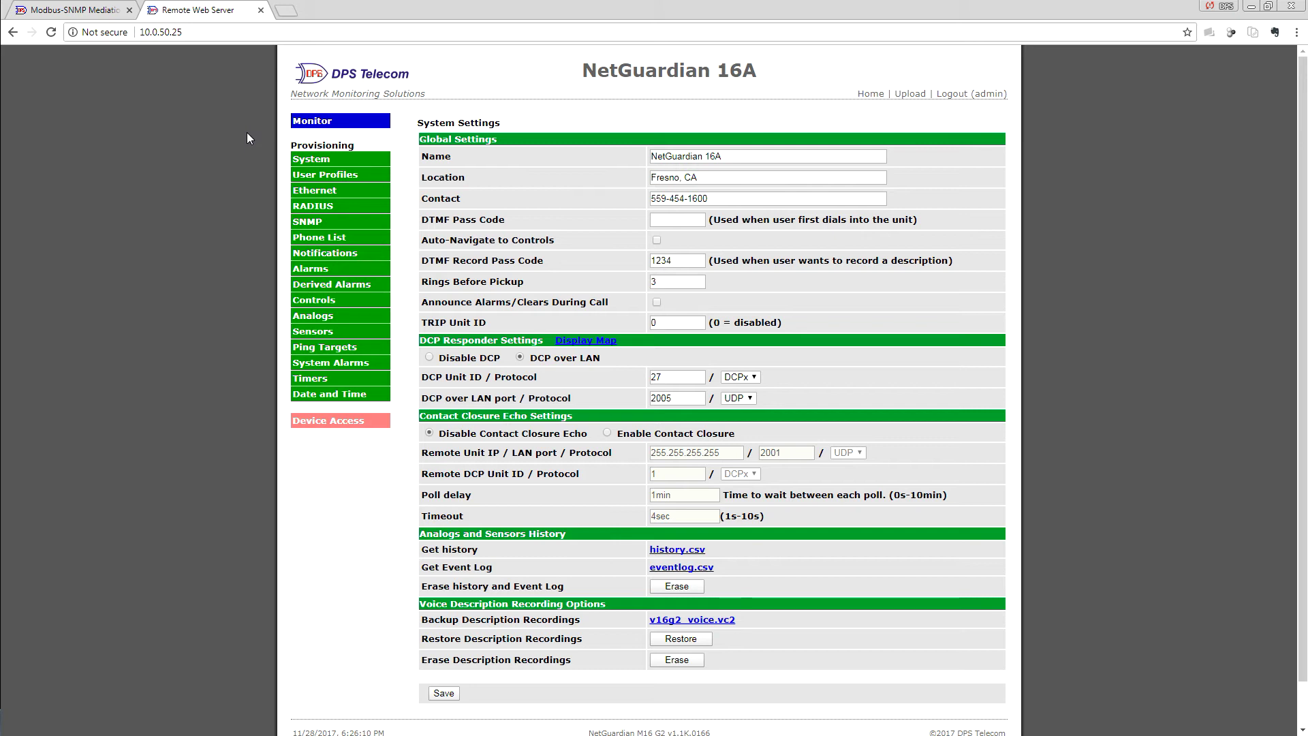
click(338, 289)
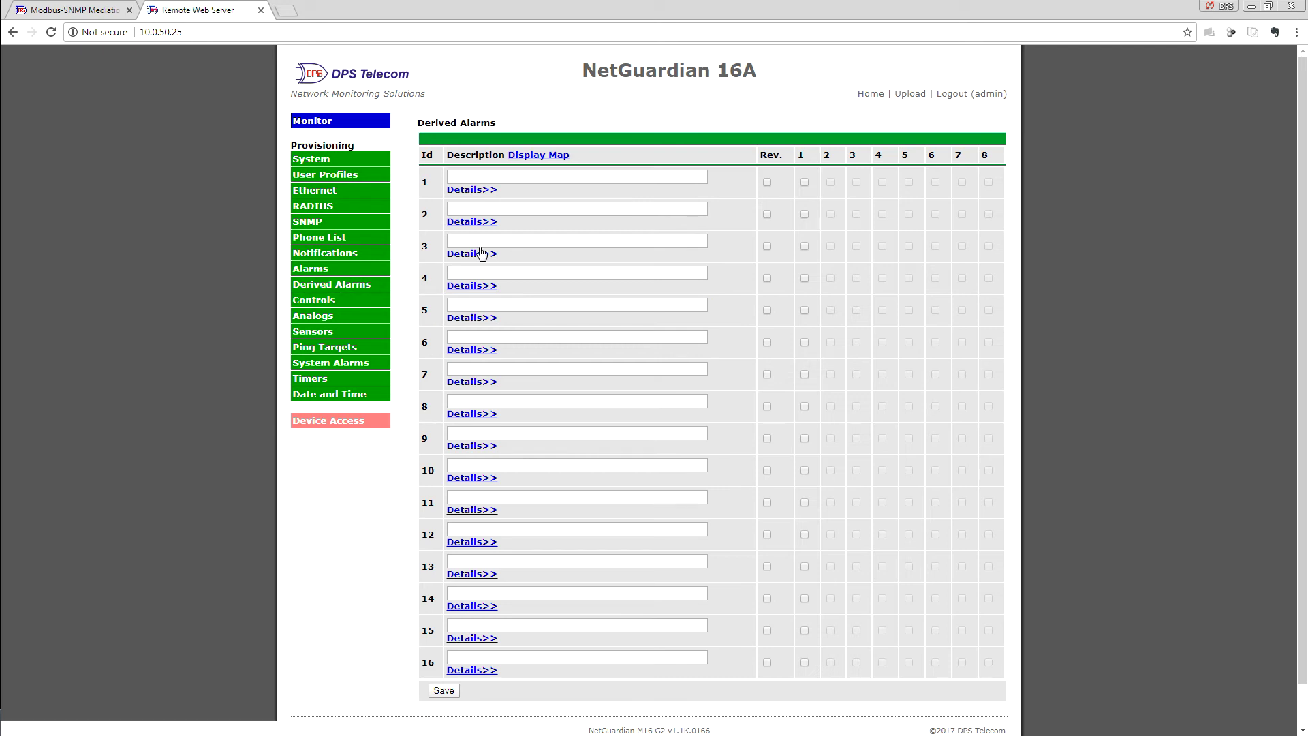
- Use the Display Map to find Modbus register 1's value bits at display 28, points 9-32
click(553, 157)
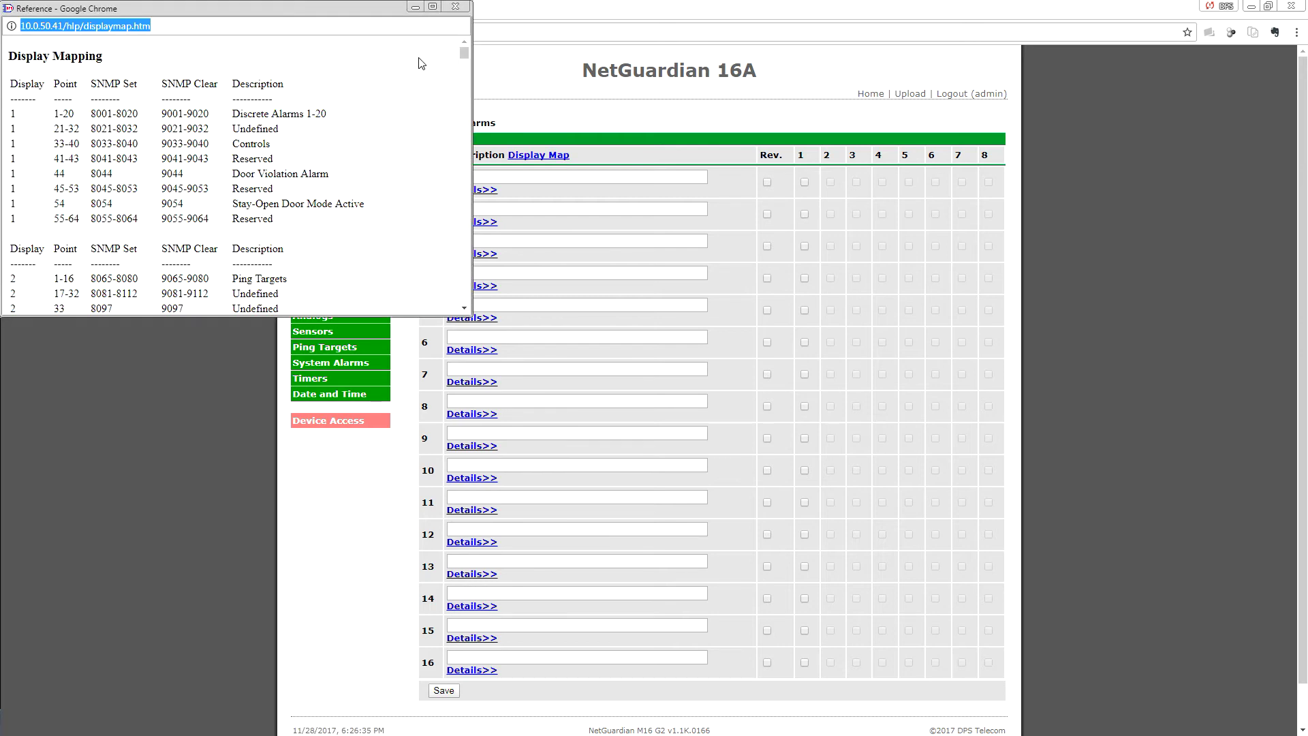
click(467, 51)
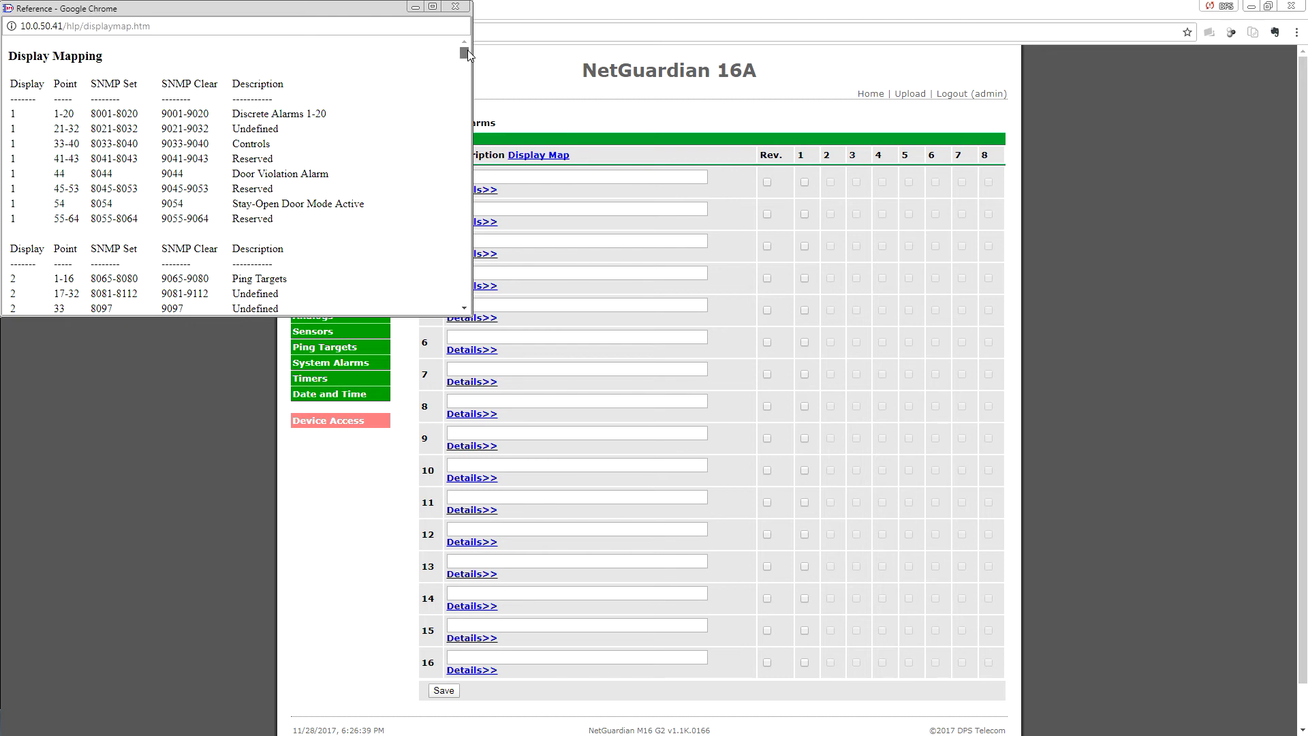
drag(467, 50, 467, 171)
scroll(429, 129, down, 2)
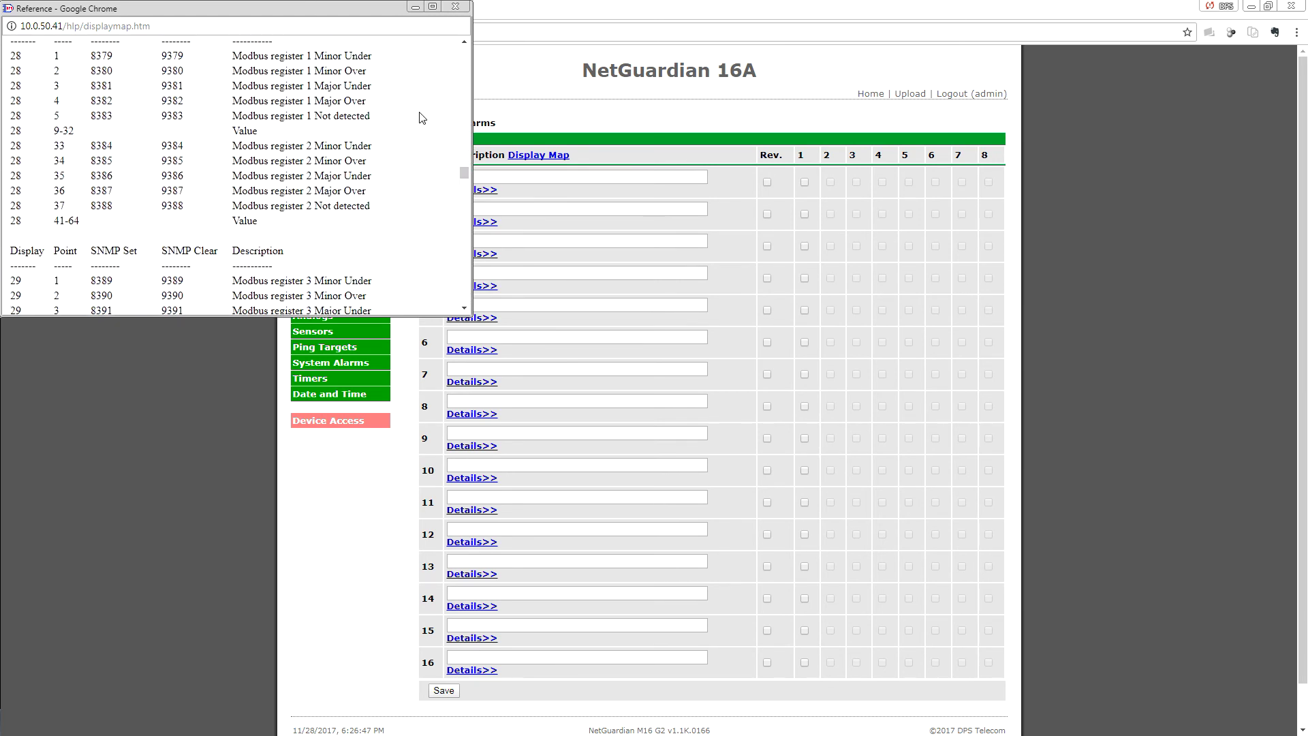
scroll(420, 117, up, 1)
scroll(421, 117, down, 2)
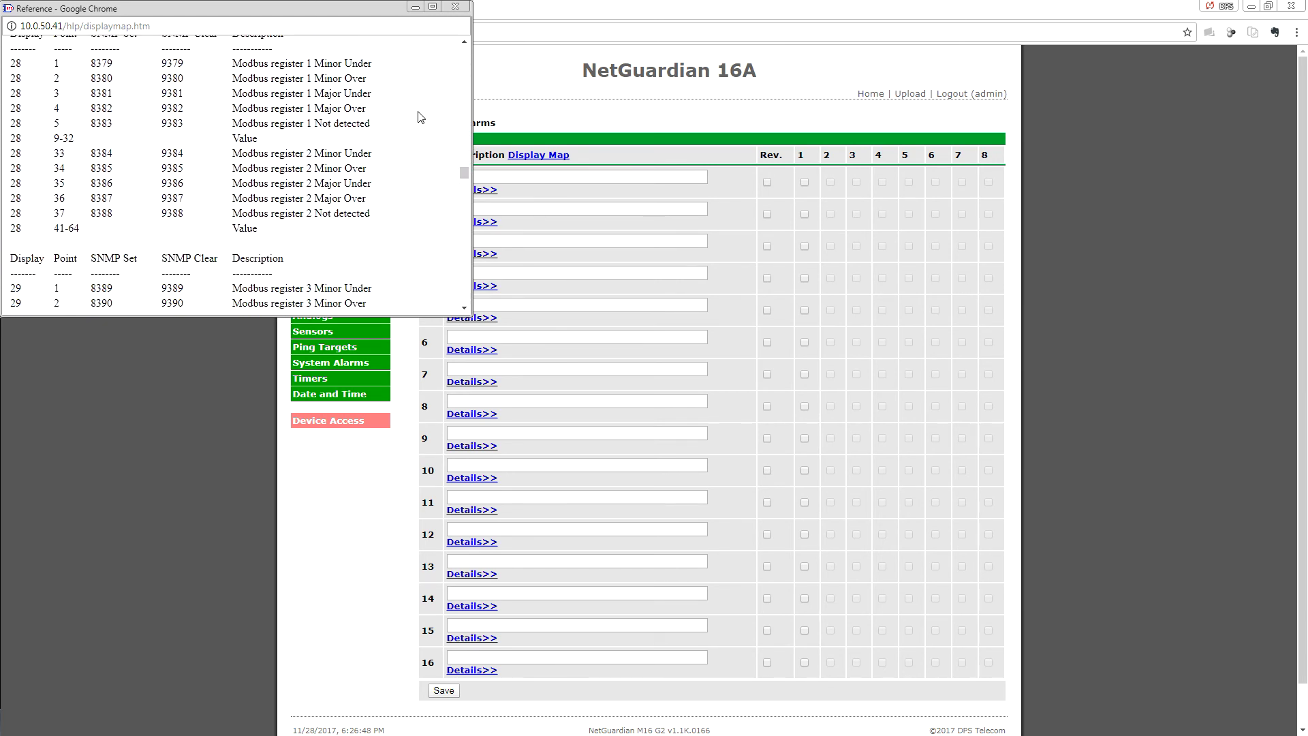
click(463, 43)
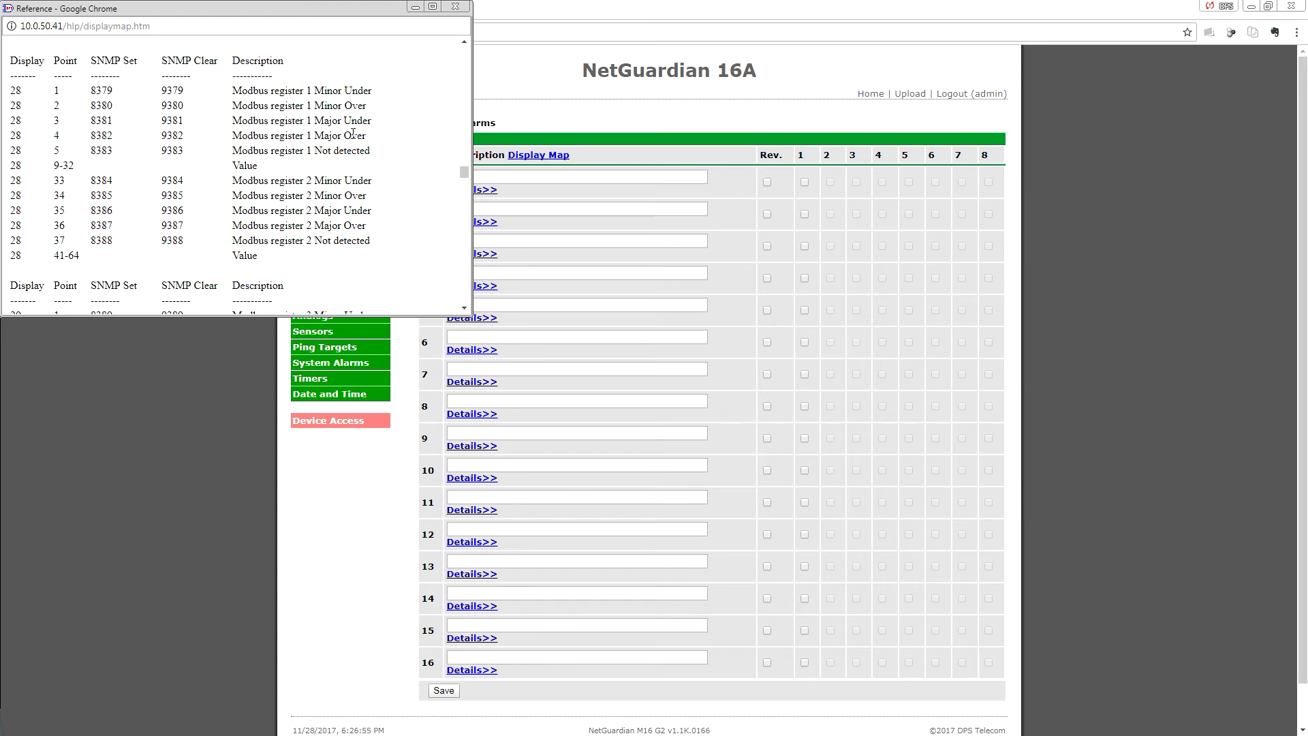
drag(407, 134, 15, 87)
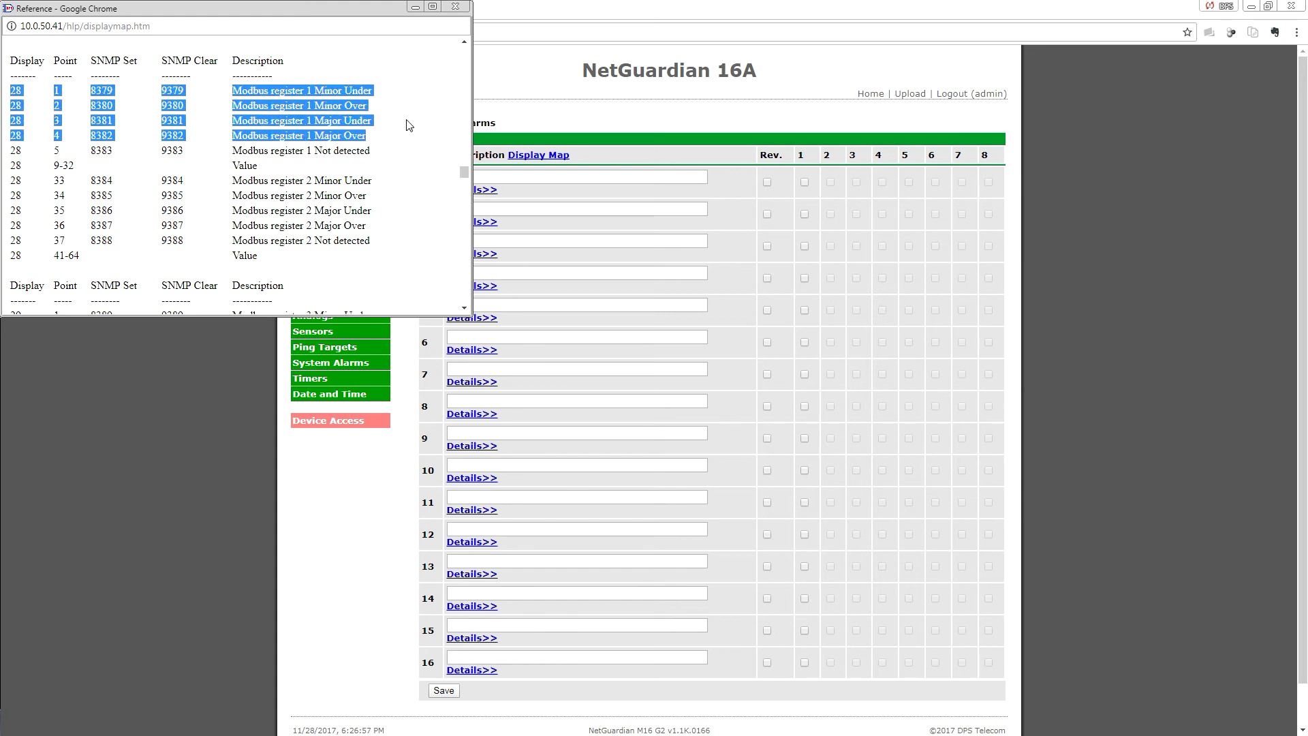
click(375, 145)
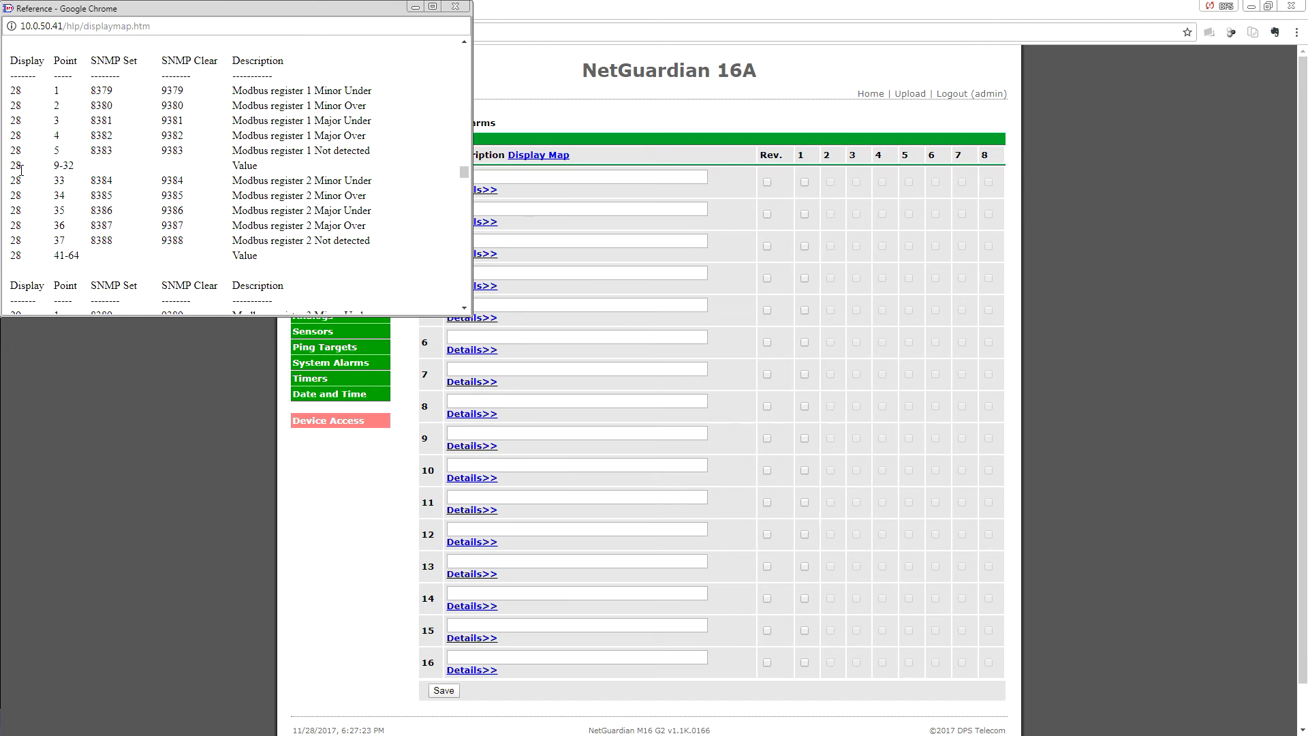
drag(11, 166, 85, 170)
click(264, 173)
double_click(264, 170)
drag(388, 15, 0, 47)
- Name derived alarm 1 'Generator Fail' and enter '_OR D28.9' as its derived description
click(565, 179)
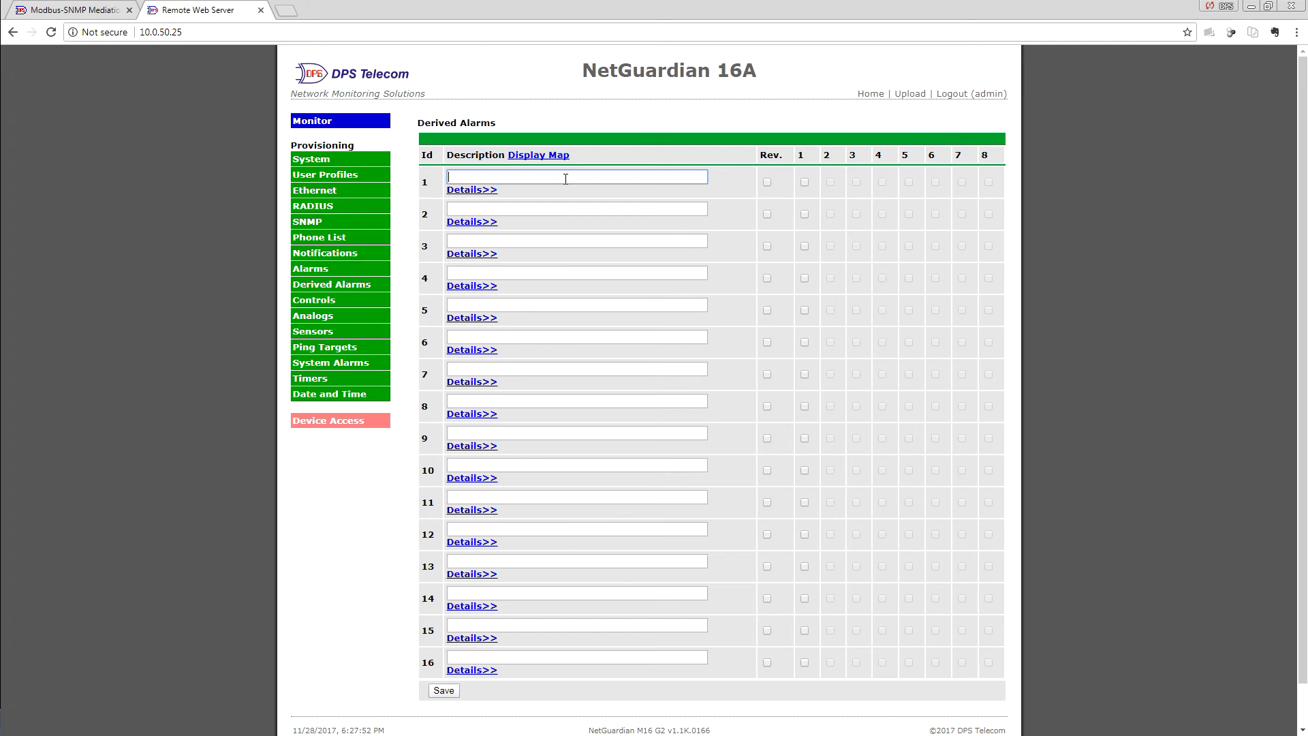
text(Generator Fail)
click(496, 190)
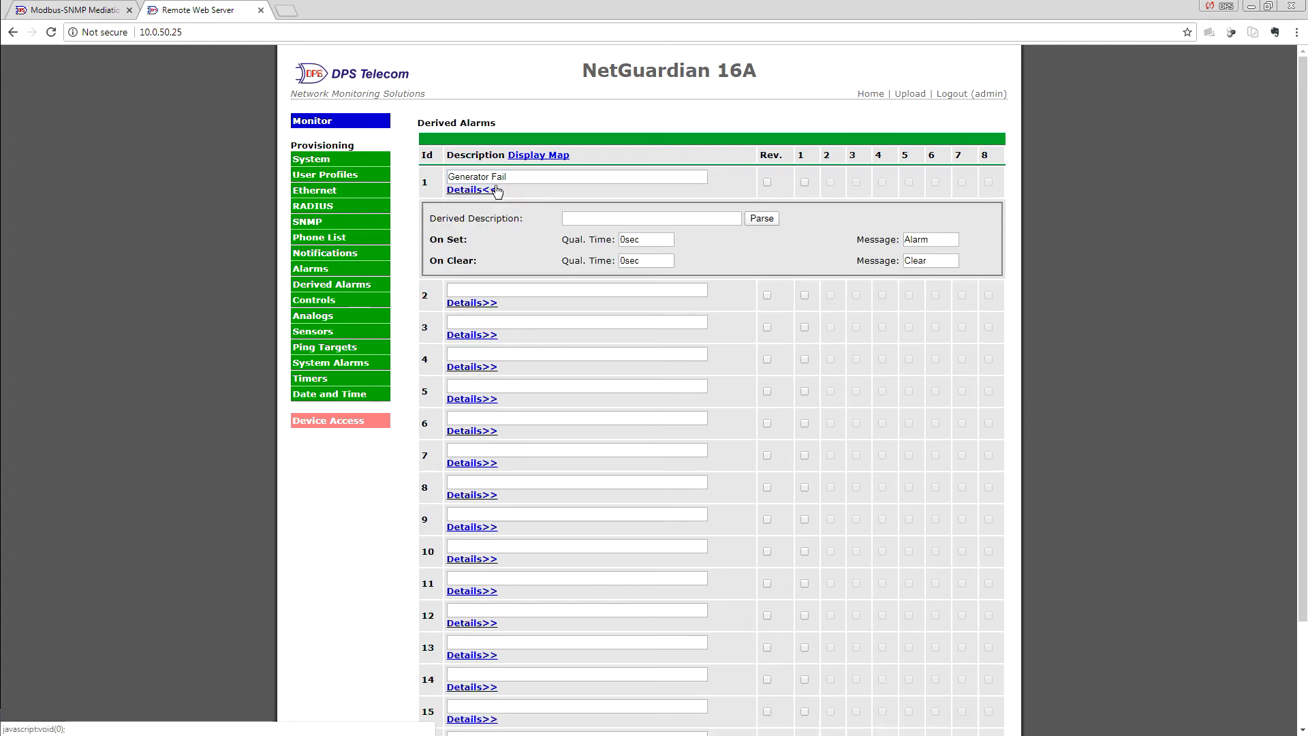
click(646, 219)
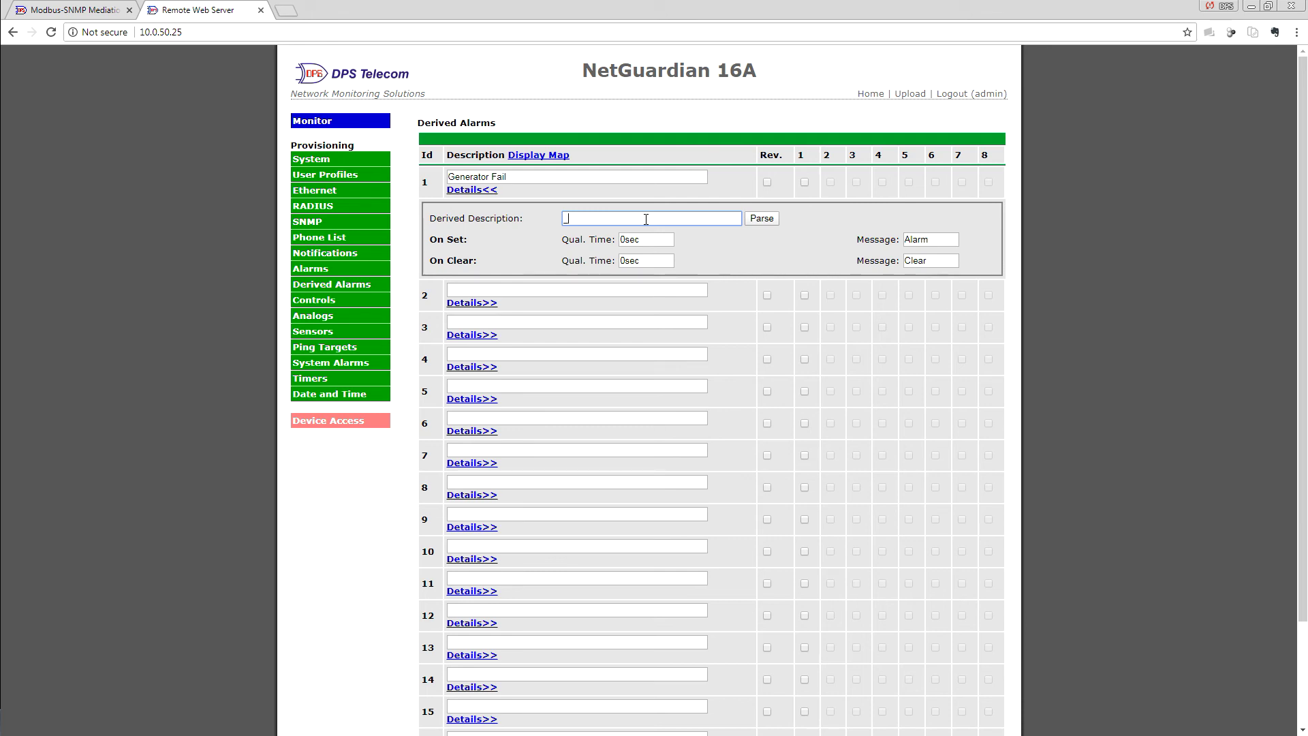
text(_OR D28. 9)
key(alt+Tab)
drag(70, 230, 89, 232)
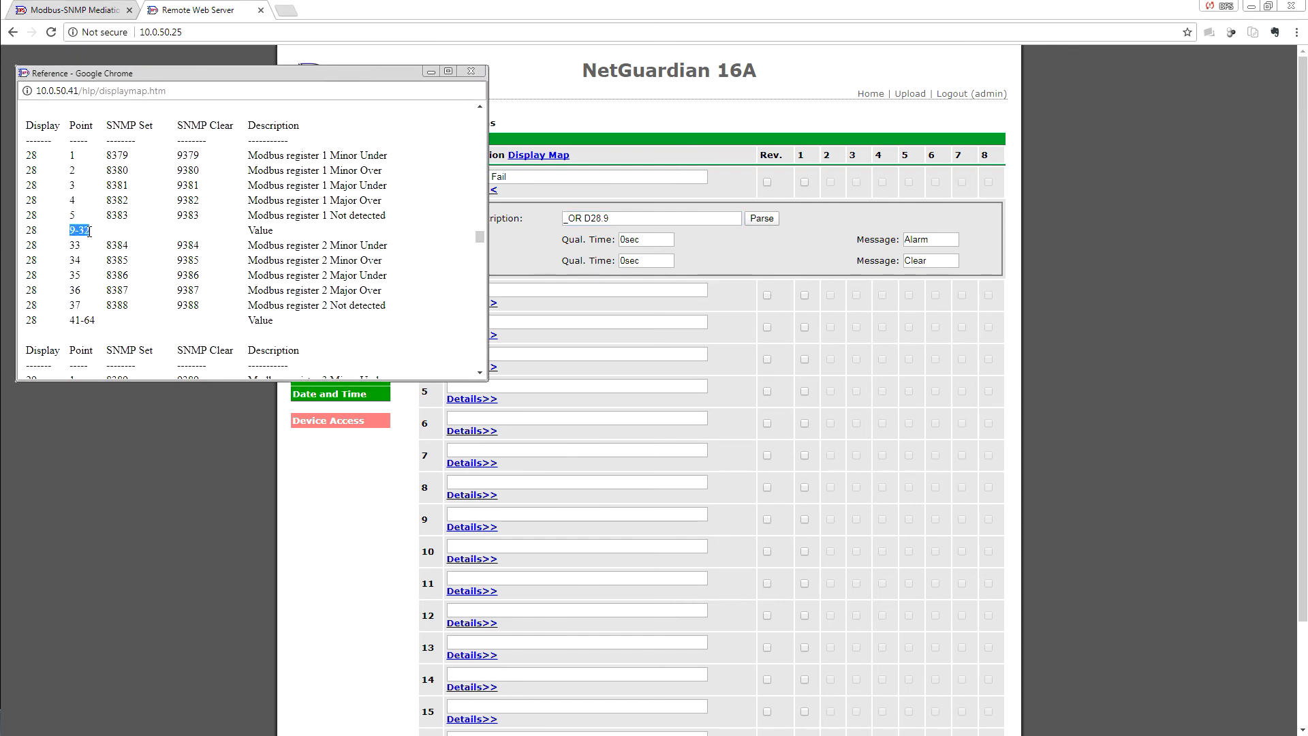
key(alt+Tab)
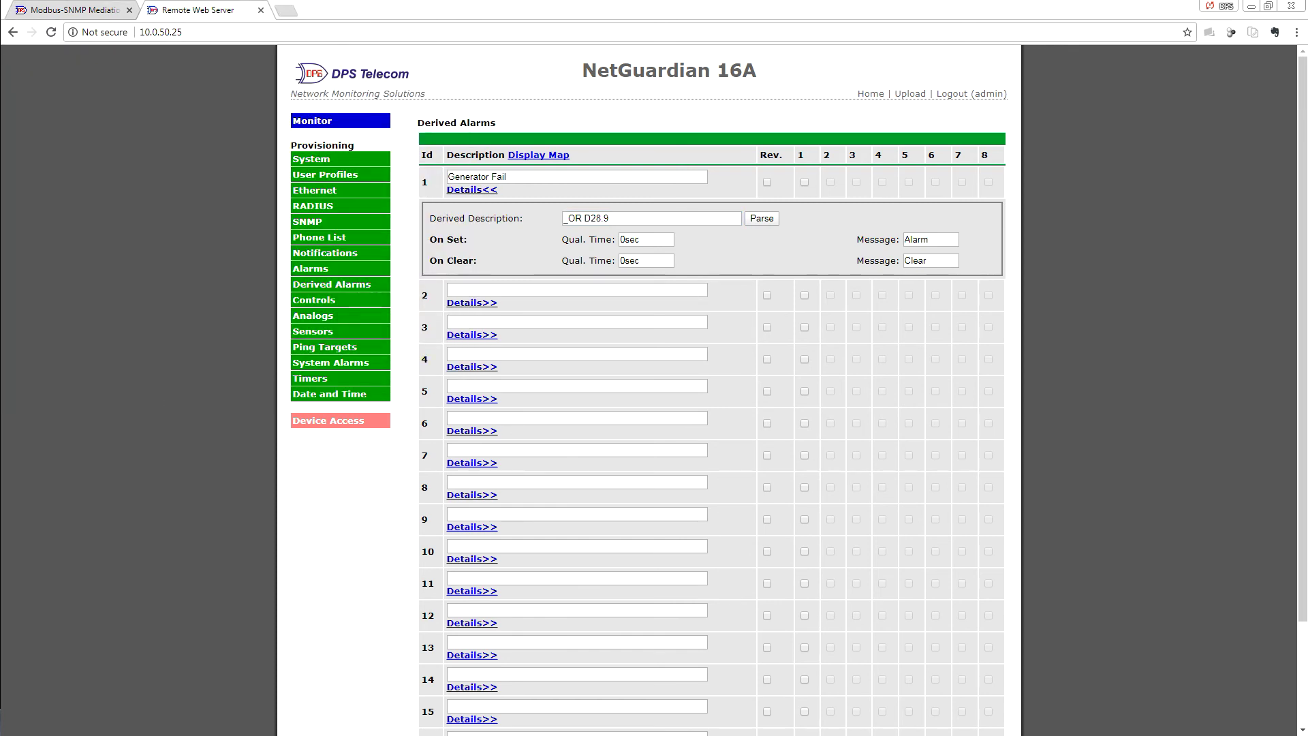
- Parse the equation successfully, then extend it to '_OR D28.9-11' covering points 9 through 11
click(763, 221)
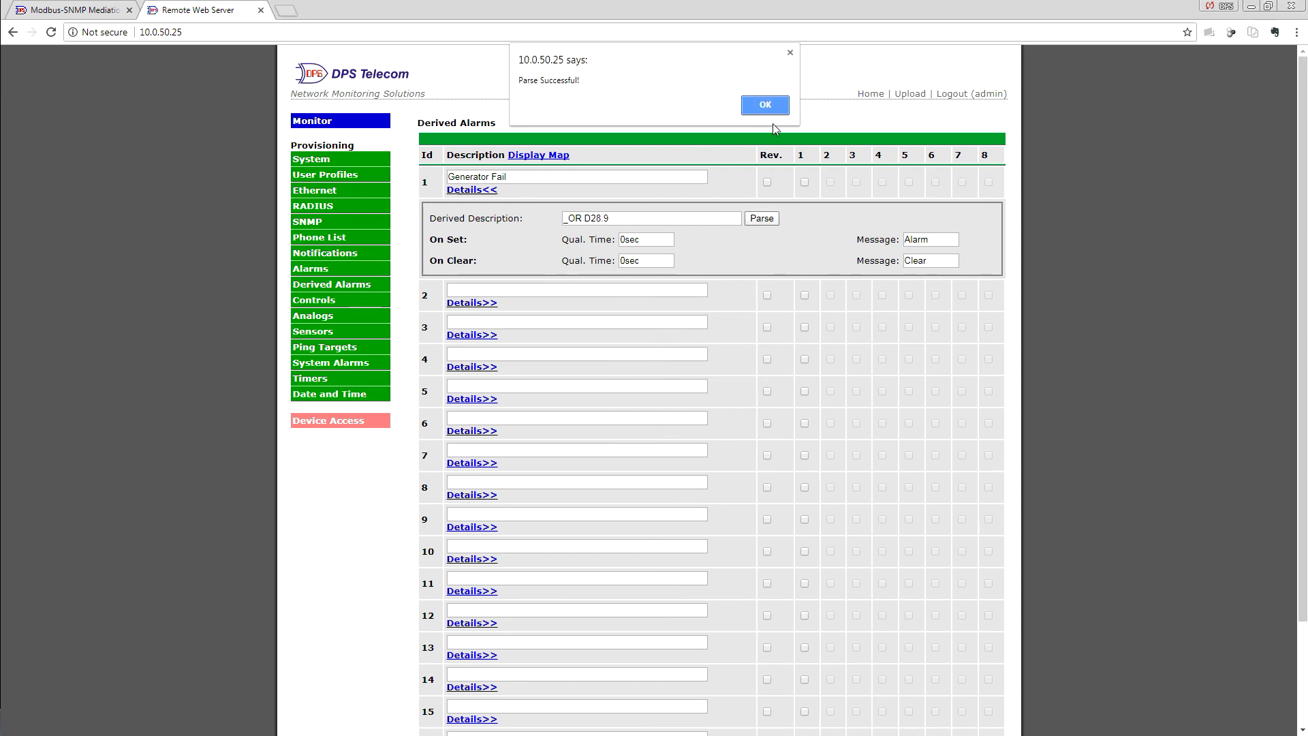
click(766, 108)
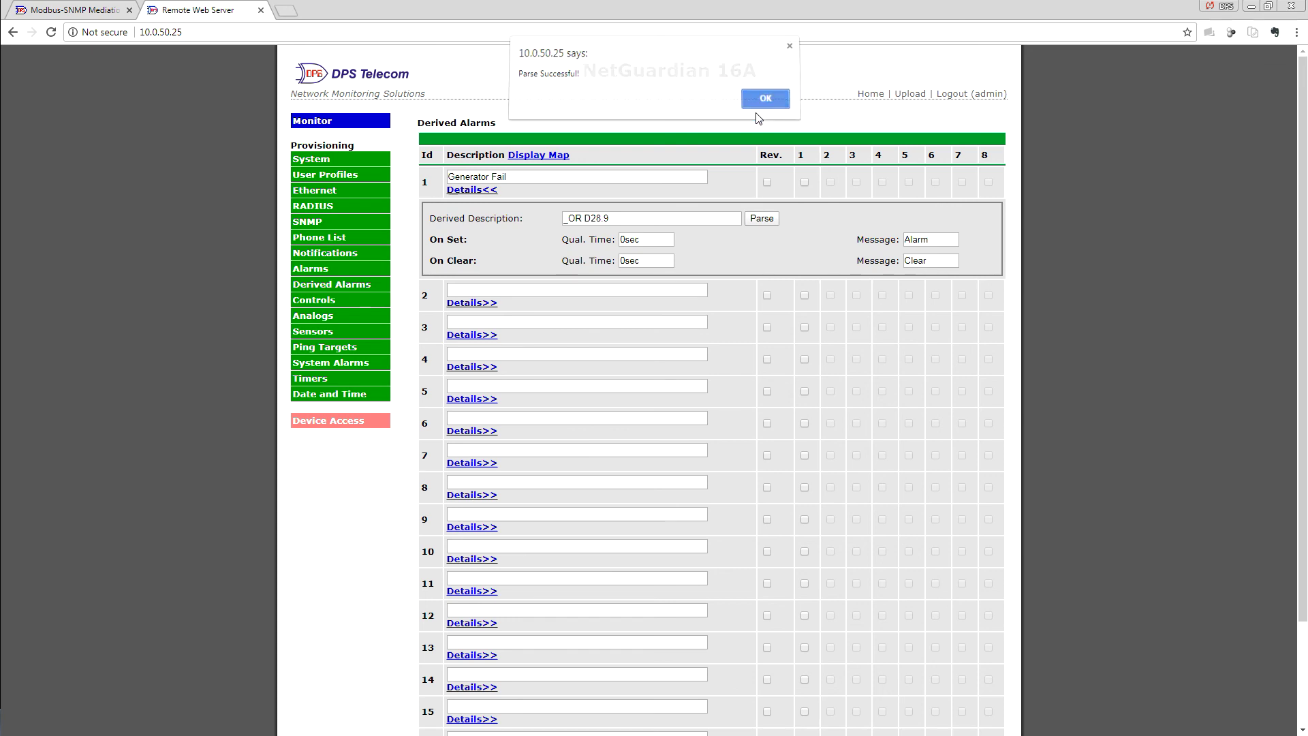
click(630, 217)
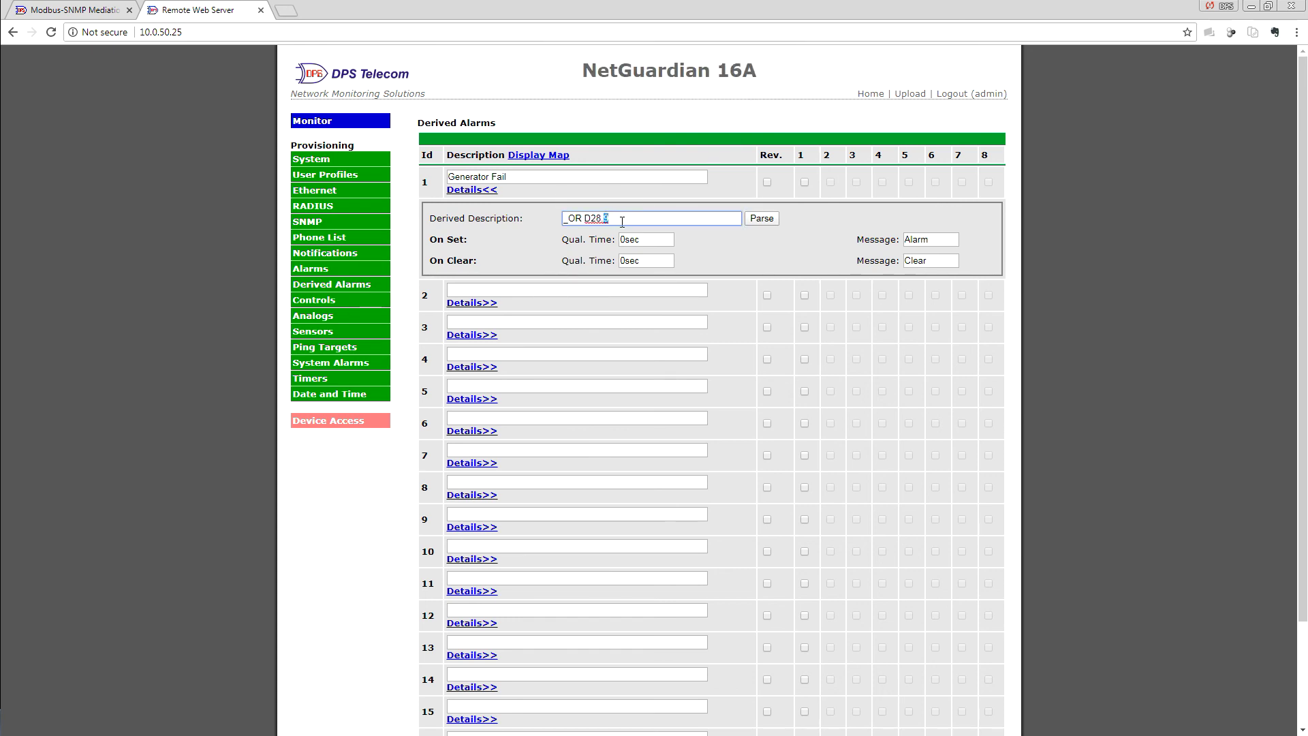
text(9)
drag(516, 176, 470, 182)
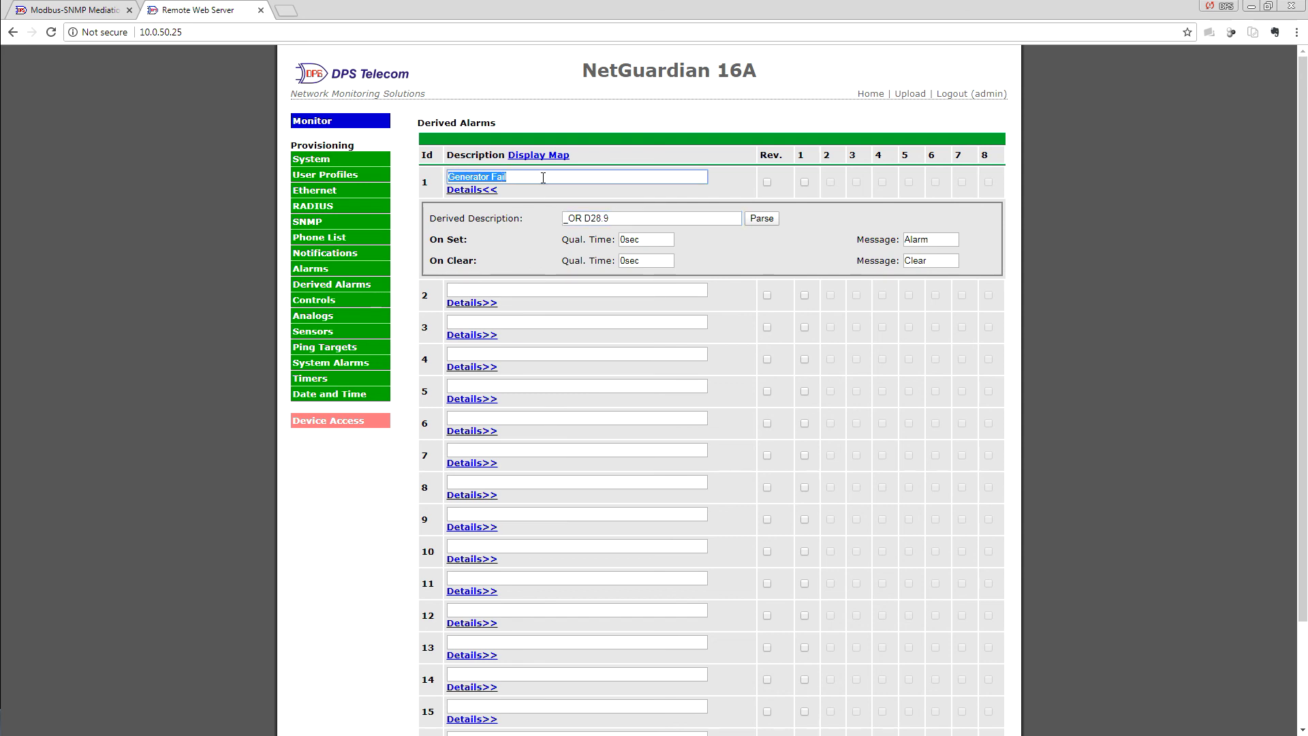
click(543, 178)
click(635, 222)
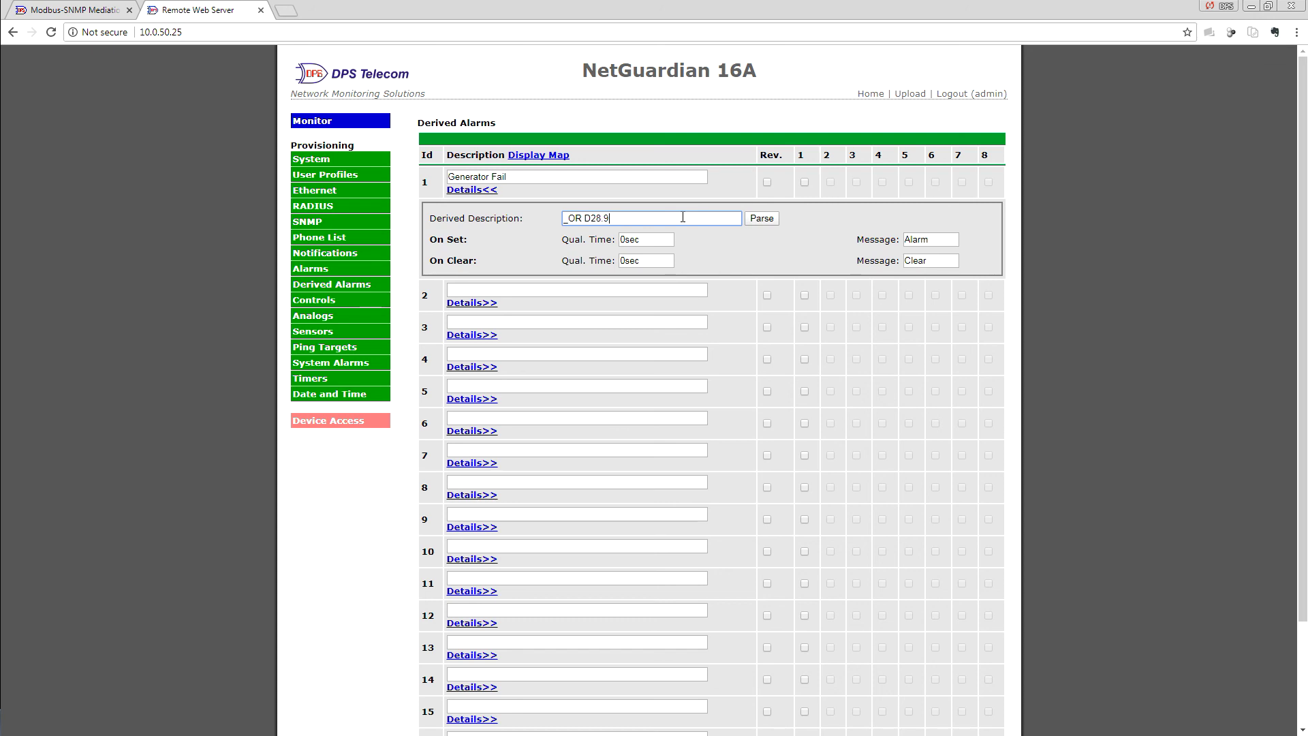
text(-11)
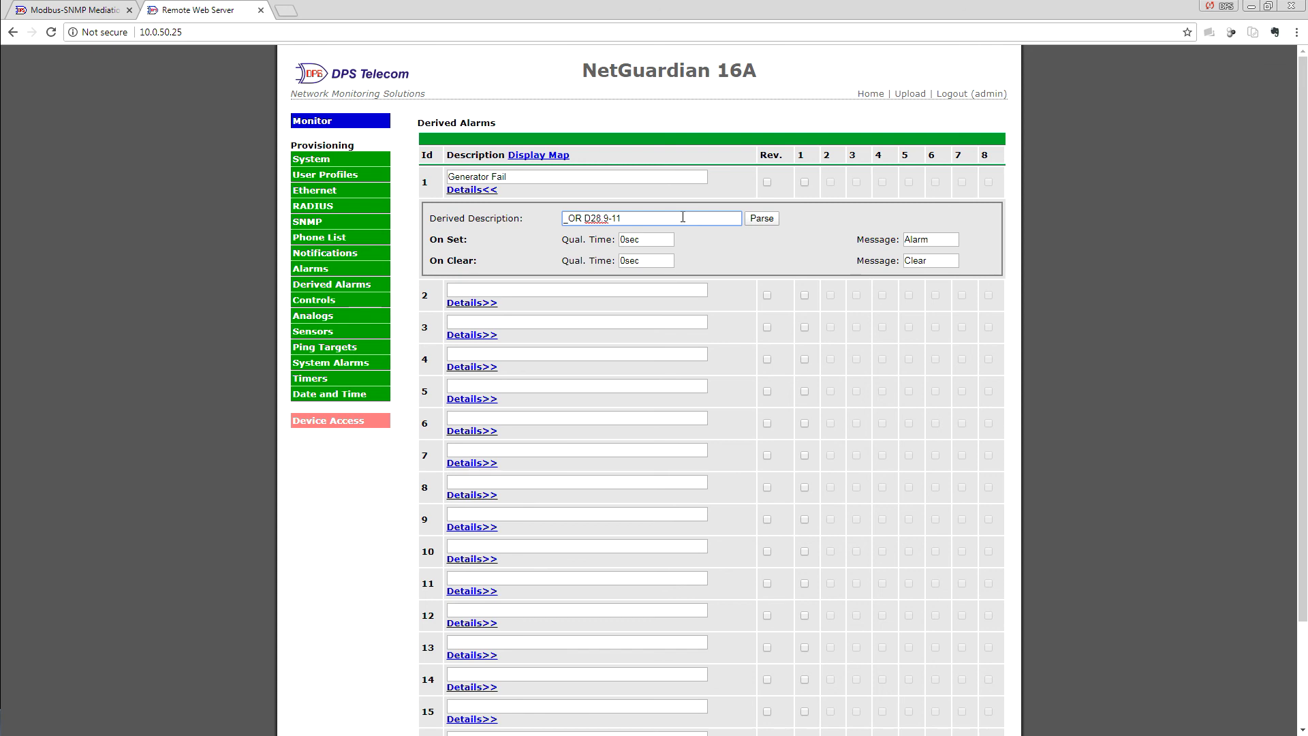